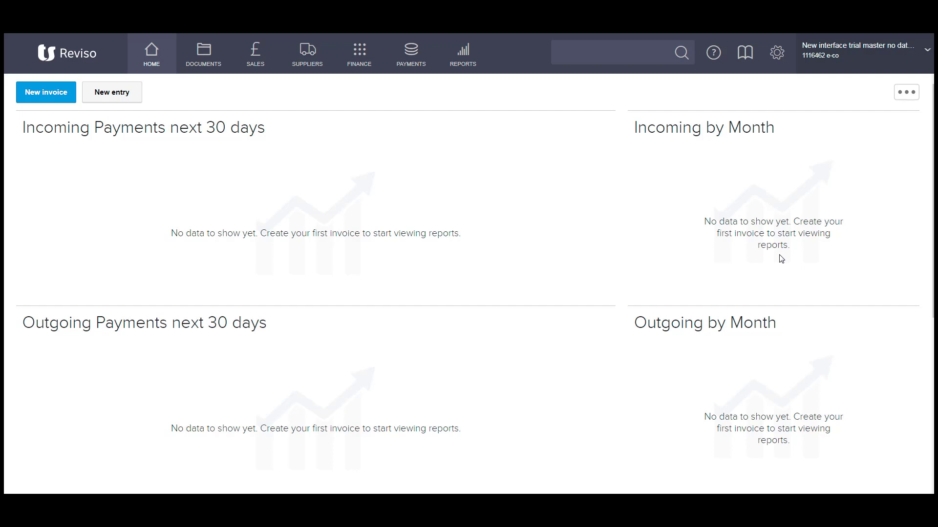
# Open the Finance > Accounting years settings to view 2016 and 2017 with 0 transactions.
pyautogui.click(779, 56)
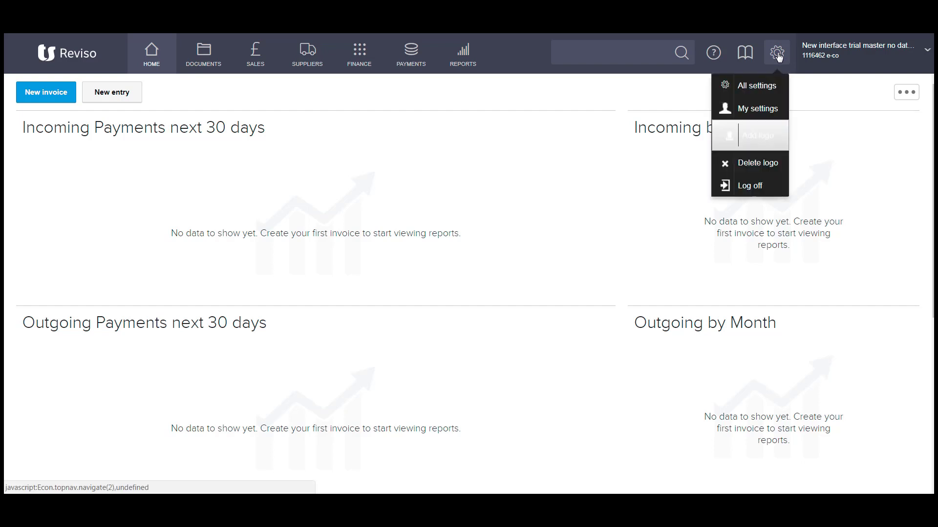
pyautogui.click(760, 85)
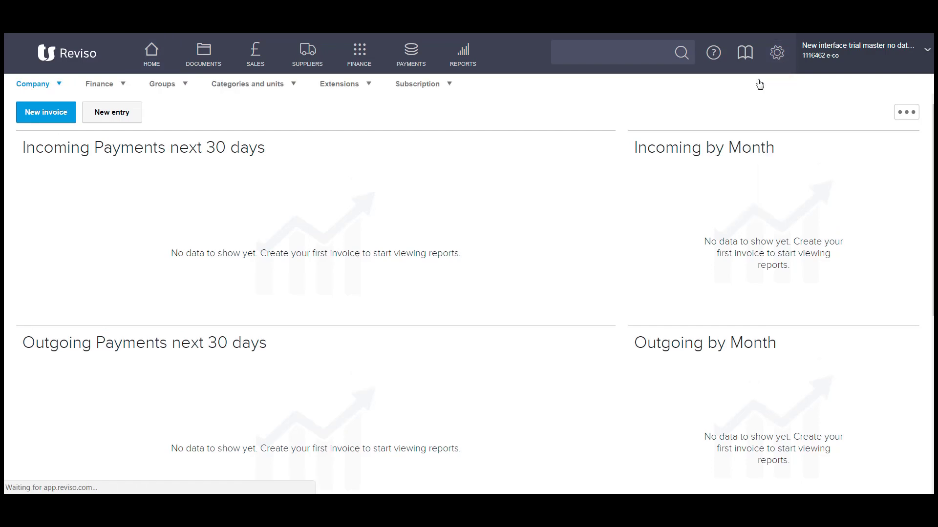
pyautogui.click(87, 92)
pyautogui.click(63, 195)
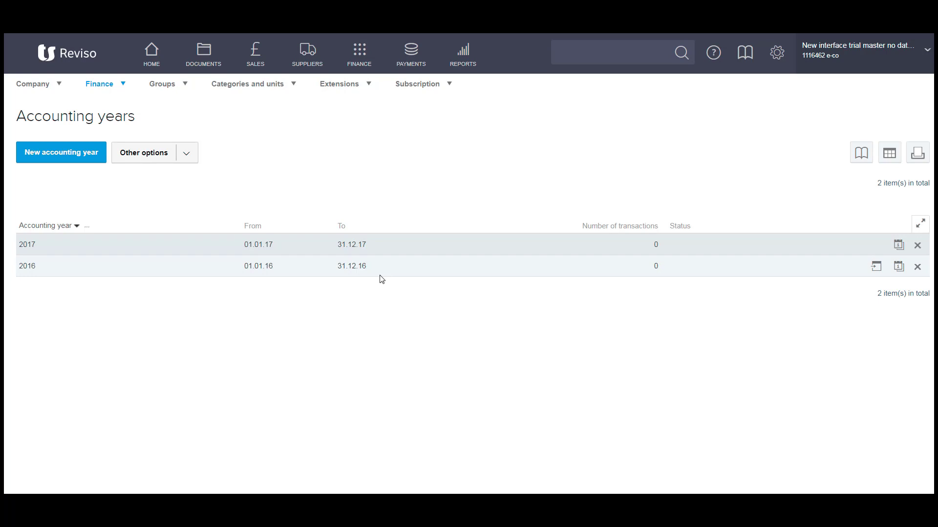
# Start an Entries CSV import from the Company > Import data page.
pyautogui.click(34, 91)
pyautogui.click(28, 239)
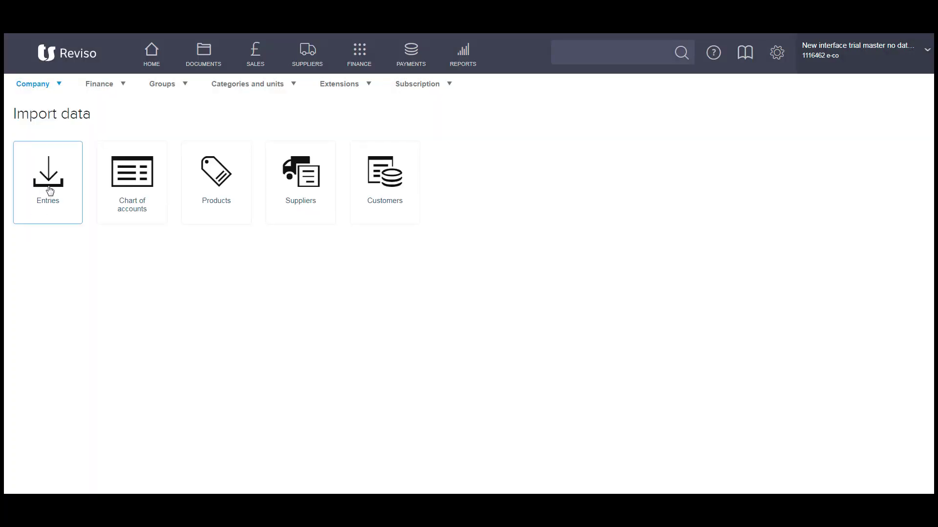
pyautogui.click(50, 190)
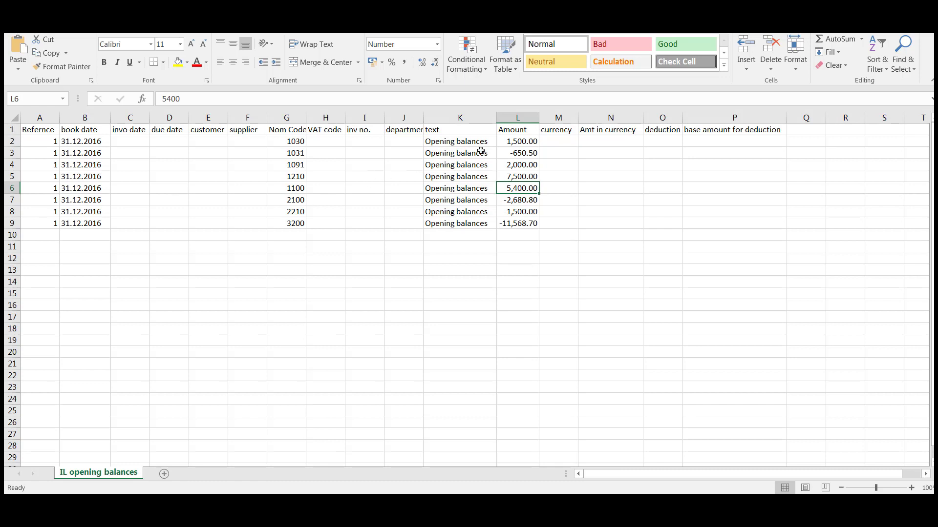
# Verify the L2:L9 opening balance amounts total 0 and check nominal codes 1030 and 1031.
pyautogui.moveTo(504, 141); pyautogui.dragTo(512, 223)
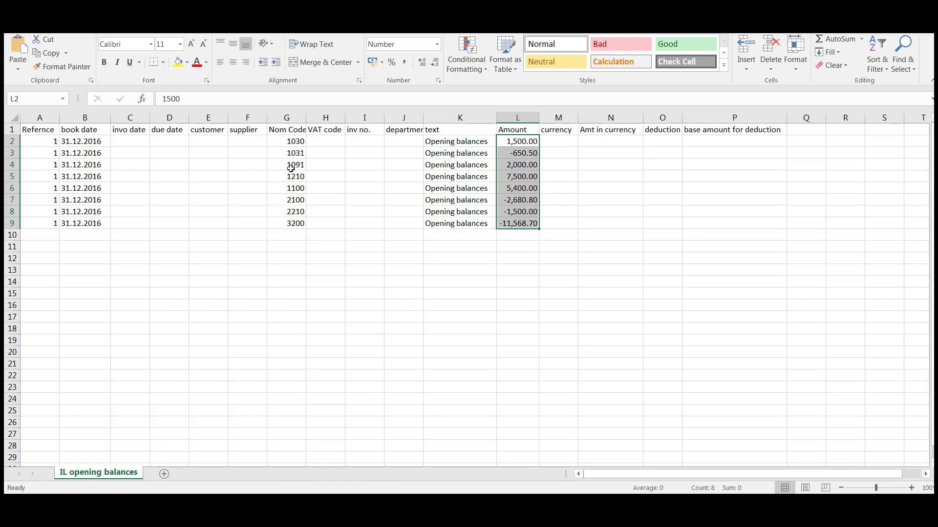
pyautogui.click(285, 155)
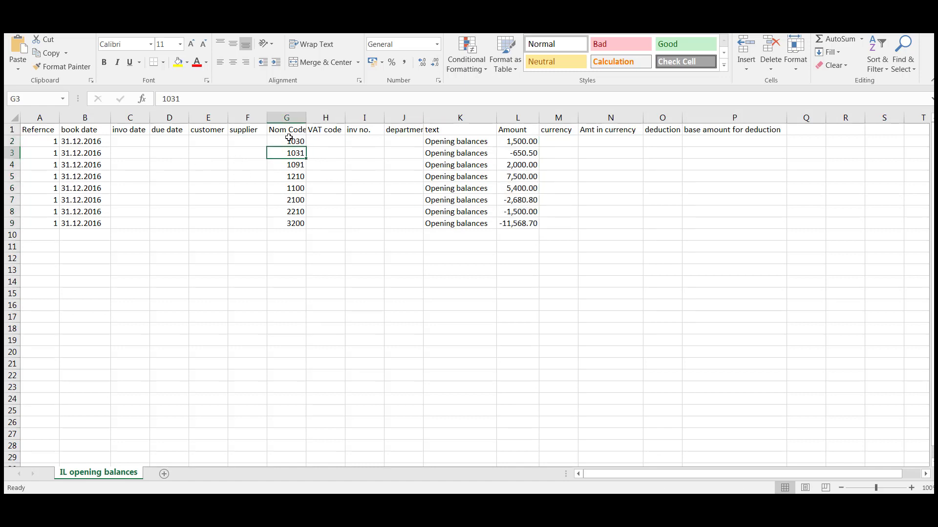
pyautogui.click(285, 141)
pyautogui.click(284, 153)
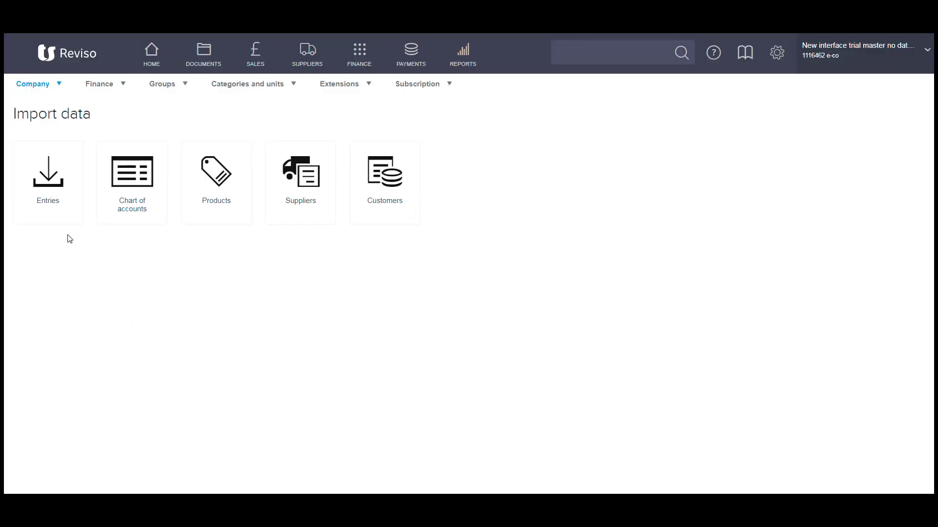
# Import 'IL opening balances' from Documents > Imports as one journal entry.
pyautogui.click(56, 182)
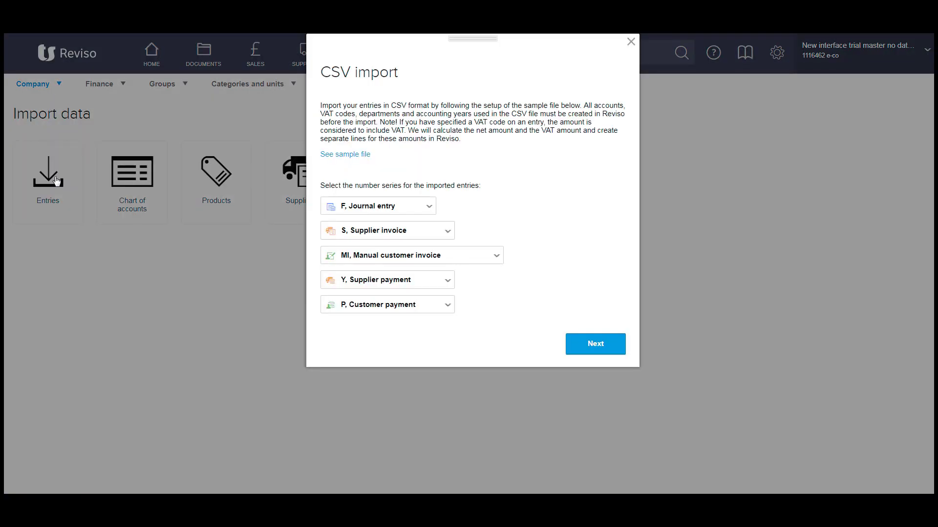
pyautogui.click(576, 346)
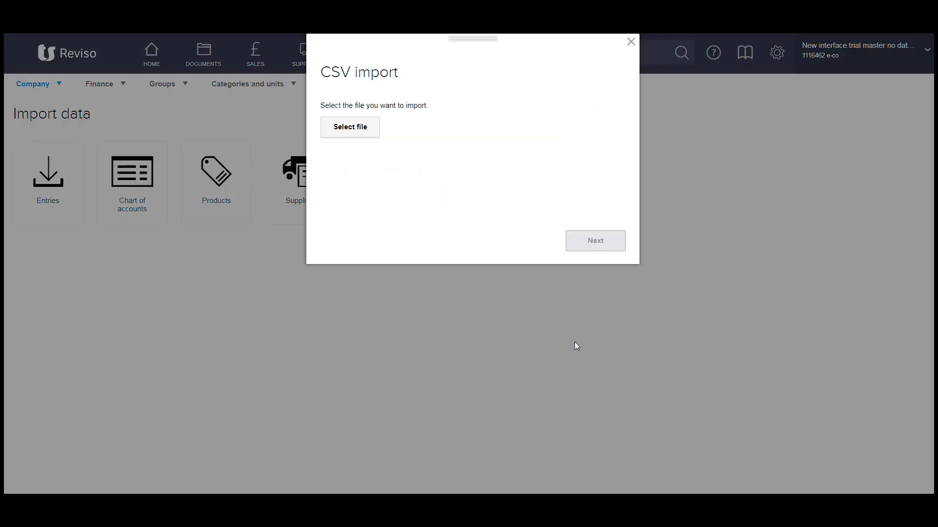
pyautogui.click(356, 131)
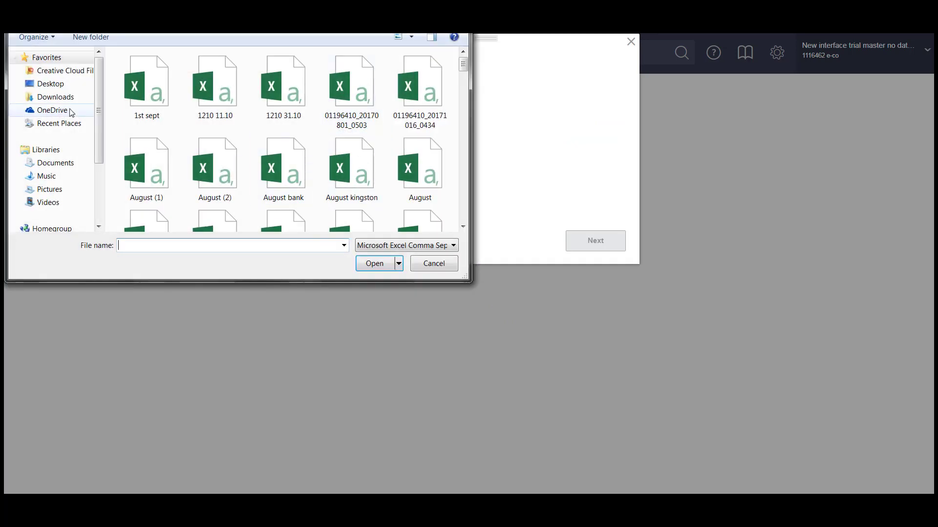
pyautogui.click(51, 165)
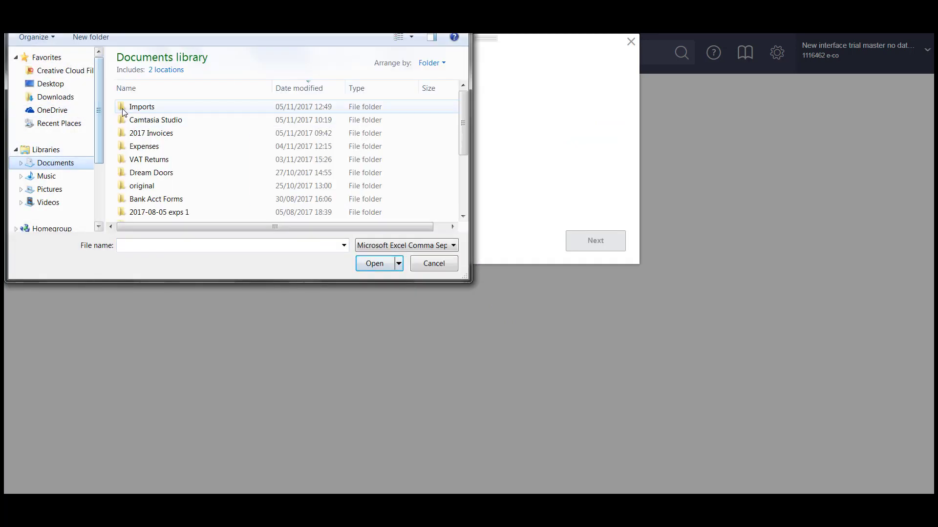
pyautogui.doubleClick(139, 106)
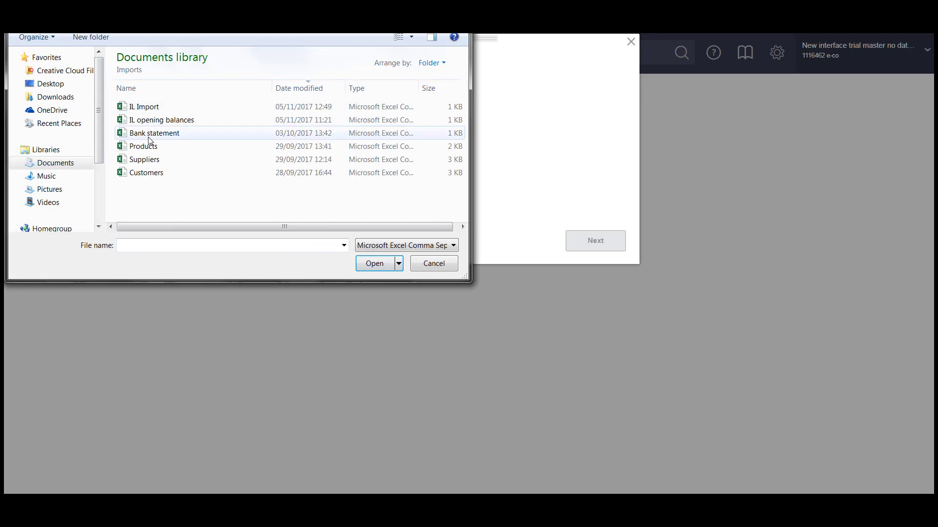
pyautogui.doubleClick(153, 120)
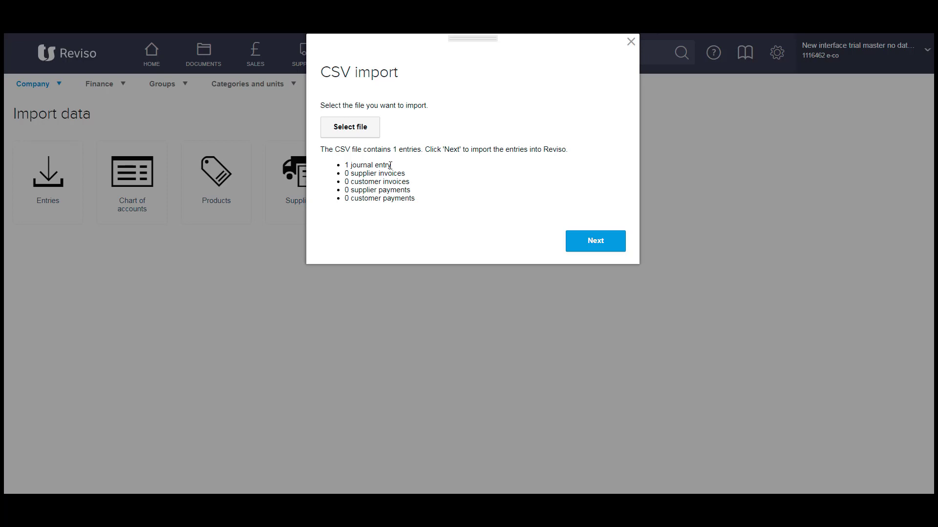
pyautogui.click(588, 250)
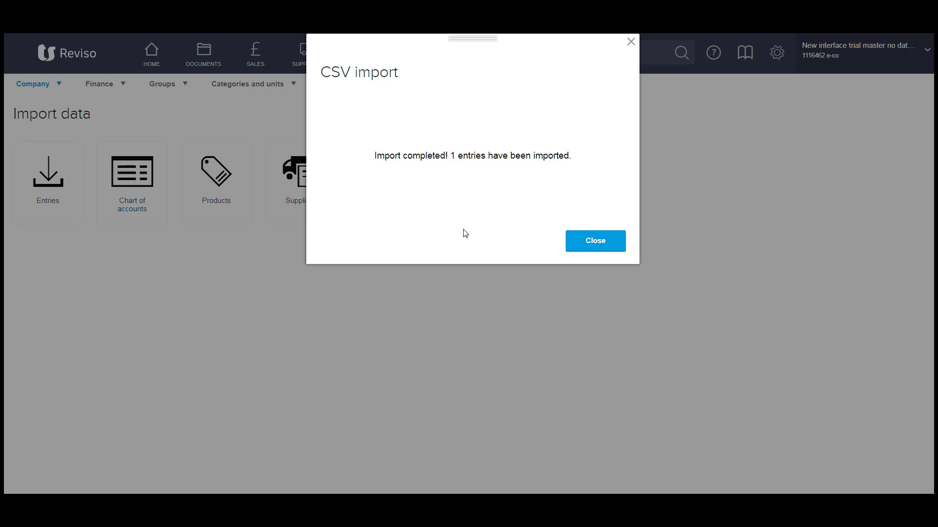
pyautogui.click(605, 250)
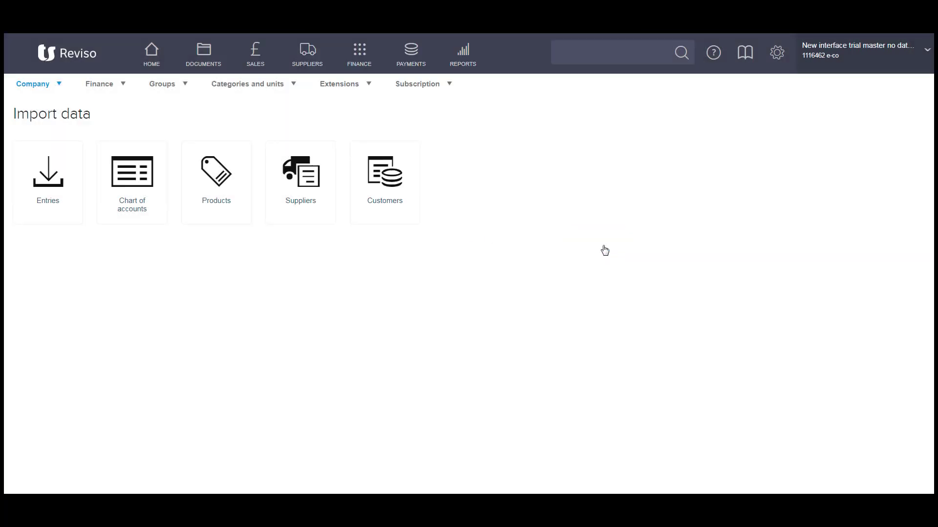
# Show the 2016 journal entries and open entry F1 to review its 16,400.00 balancing lines.
pyautogui.click(360, 57)
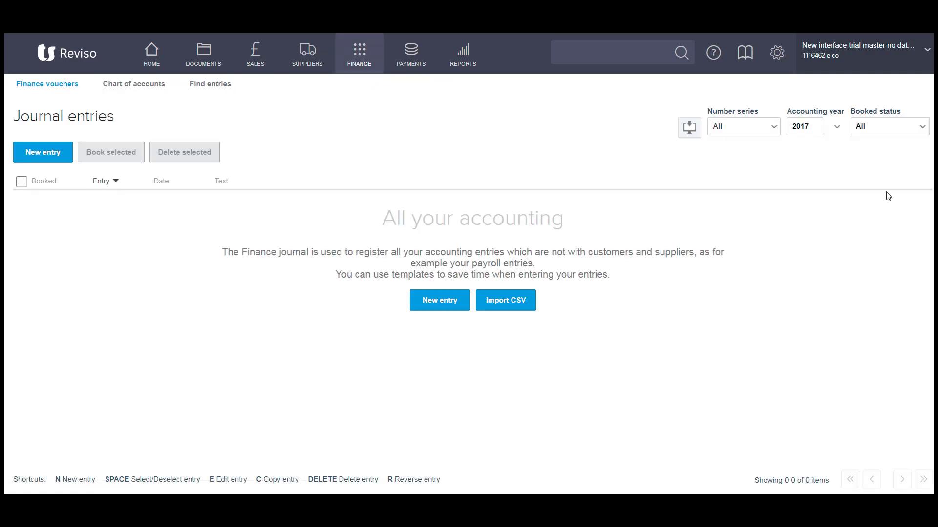
pyautogui.click(823, 136)
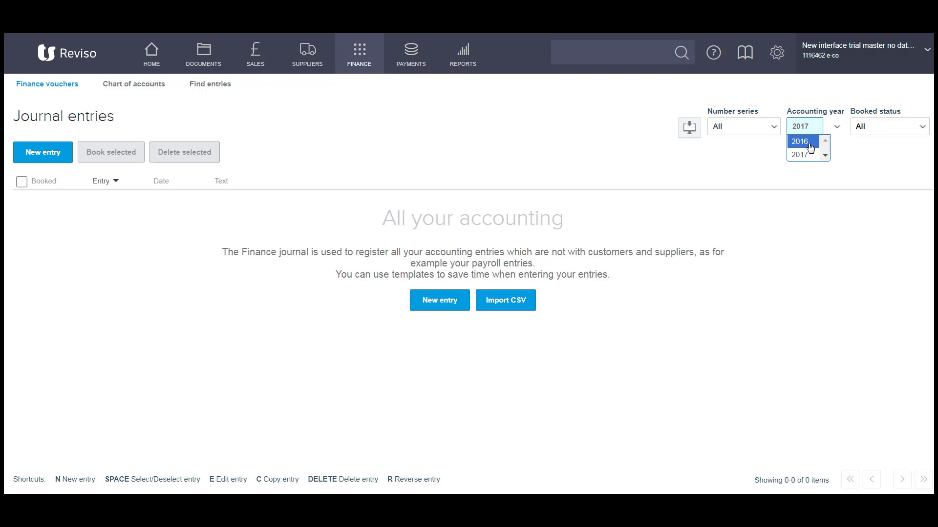
pyautogui.click(810, 145)
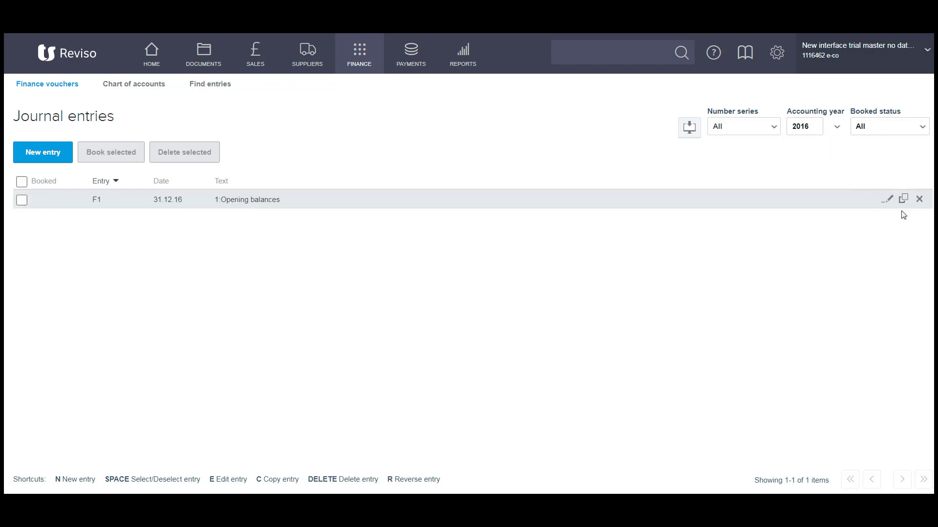
pyautogui.click(890, 201)
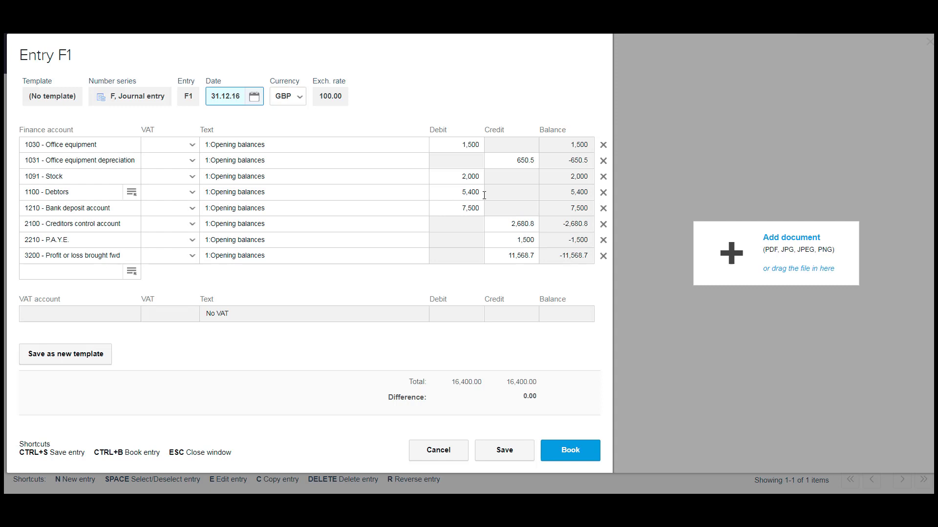
# Close entry F1 and go to the Company > Import data settings page.
pyautogui.press('Escape')
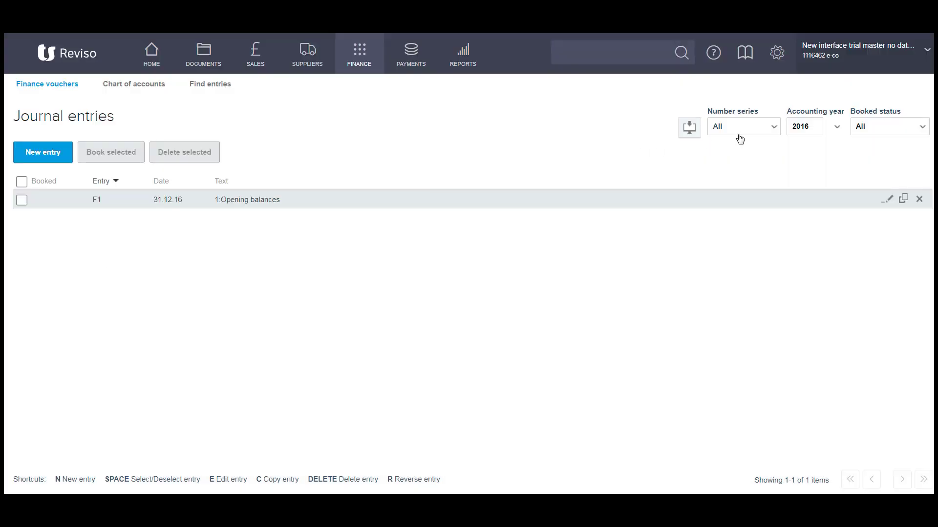
pyautogui.click(778, 54)
pyautogui.click(769, 89)
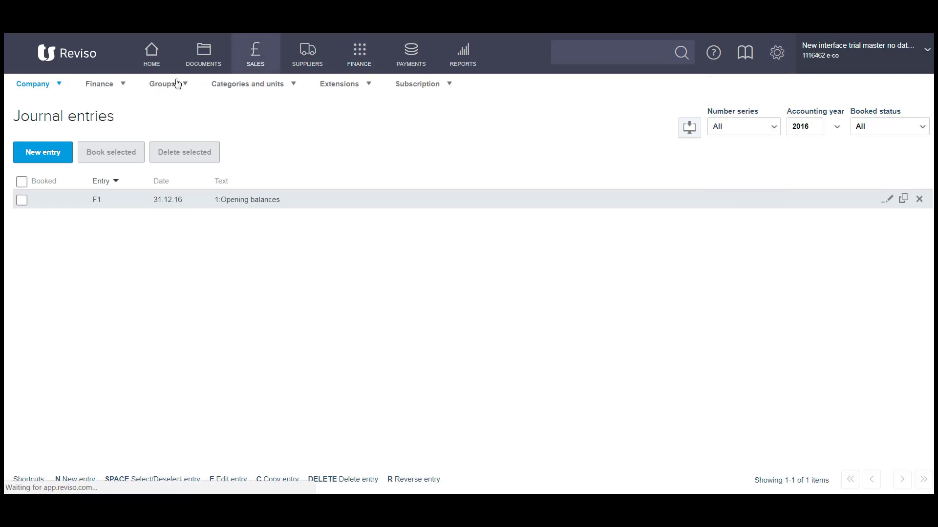
pyautogui.click(45, 92)
pyautogui.click(43, 235)
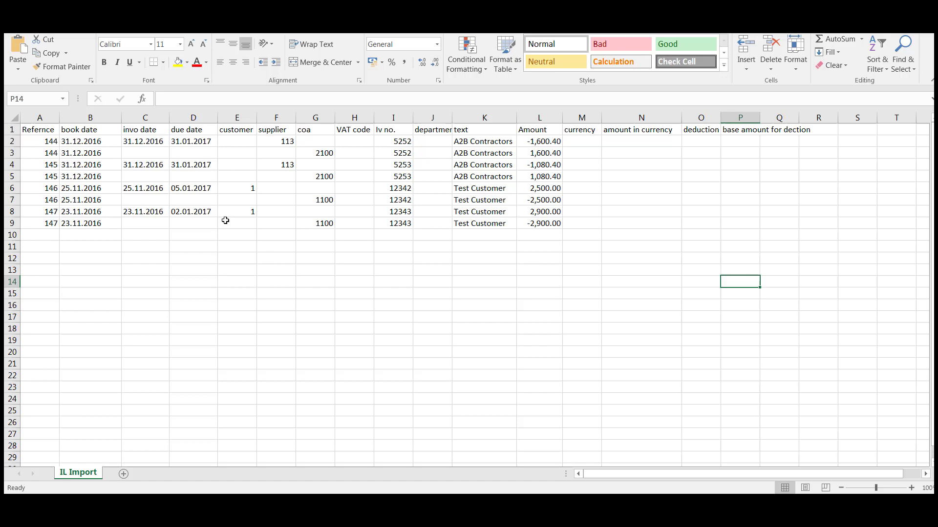
# Inspect the first IL Import line: reference 144, dates, supplier, invoice number, text and amount.
pyautogui.click(38, 143)
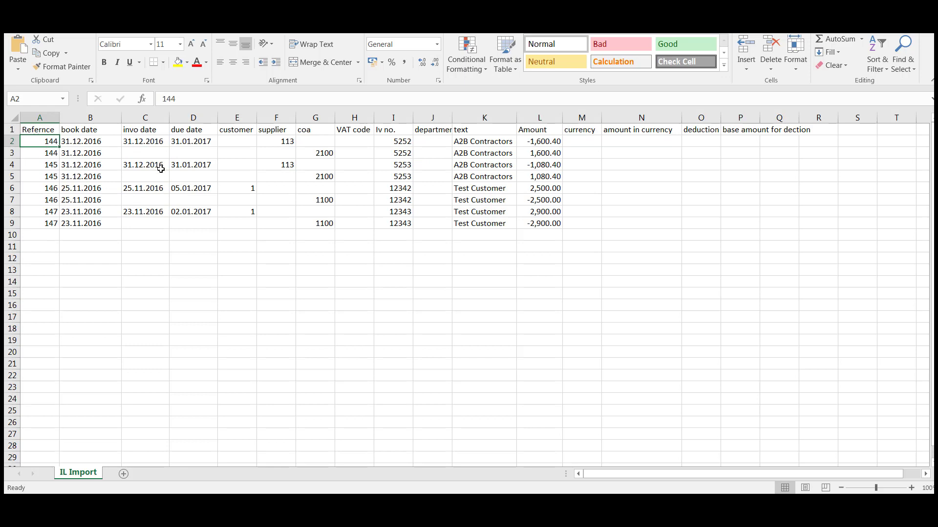
pyautogui.click(85, 143)
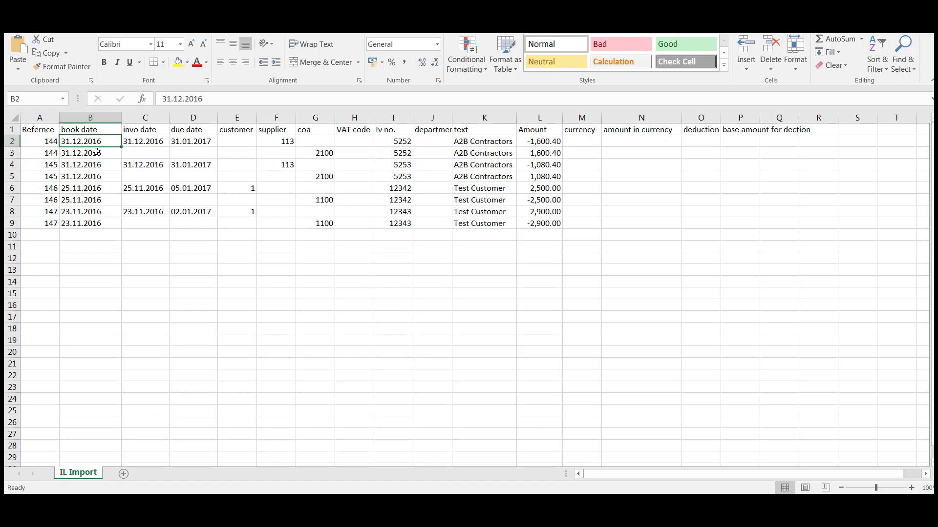
pyautogui.click(145, 140)
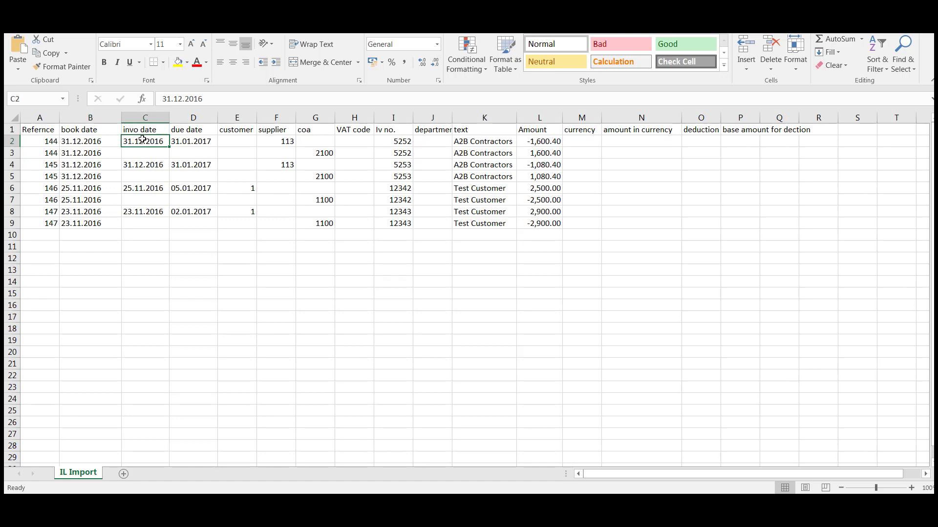
pyautogui.click(188, 143)
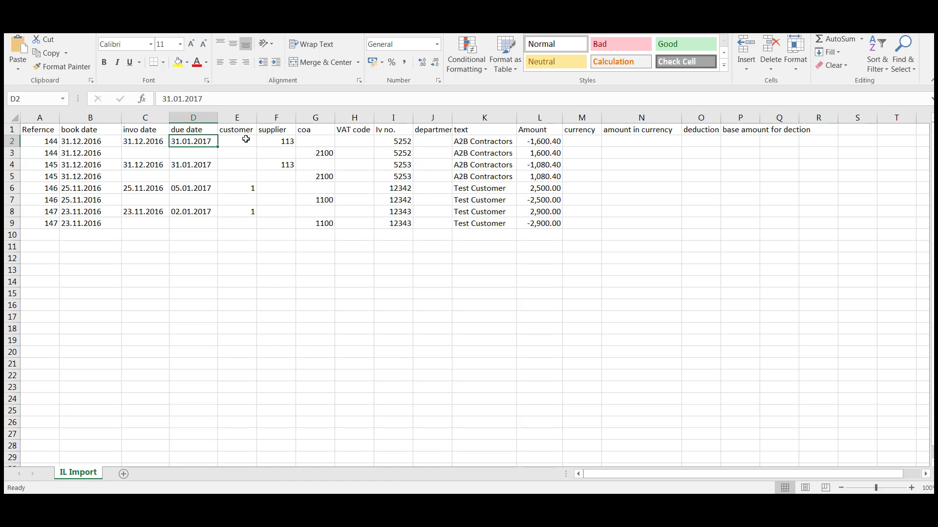
pyautogui.click(270, 141)
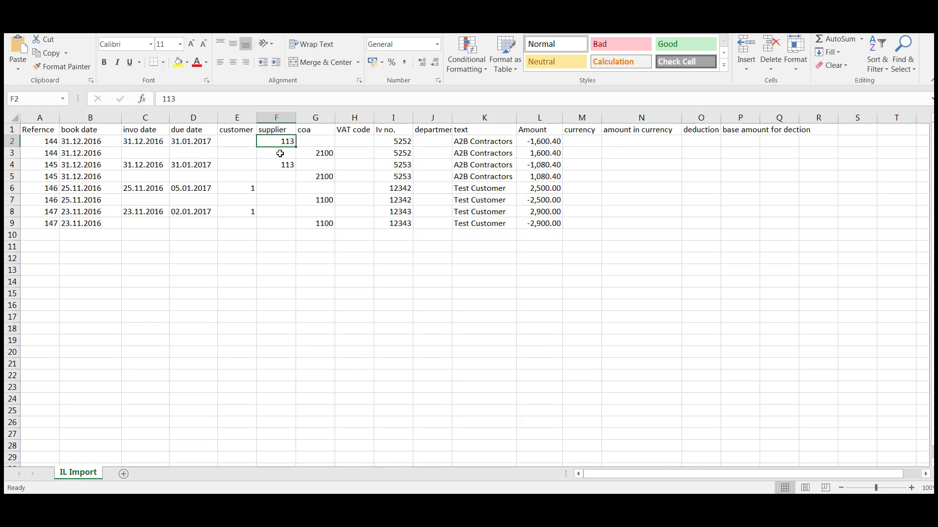
pyautogui.click(383, 140)
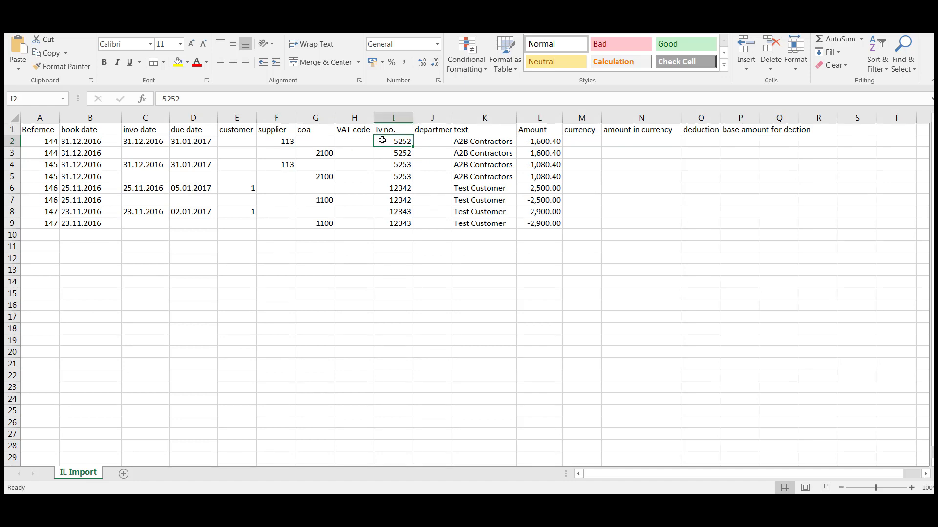
pyautogui.click(469, 144)
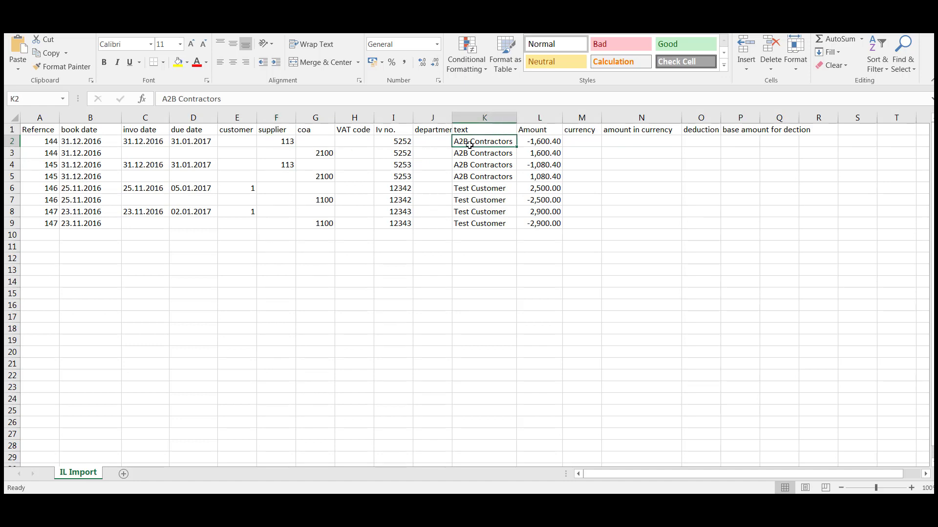
pyautogui.click(541, 142)
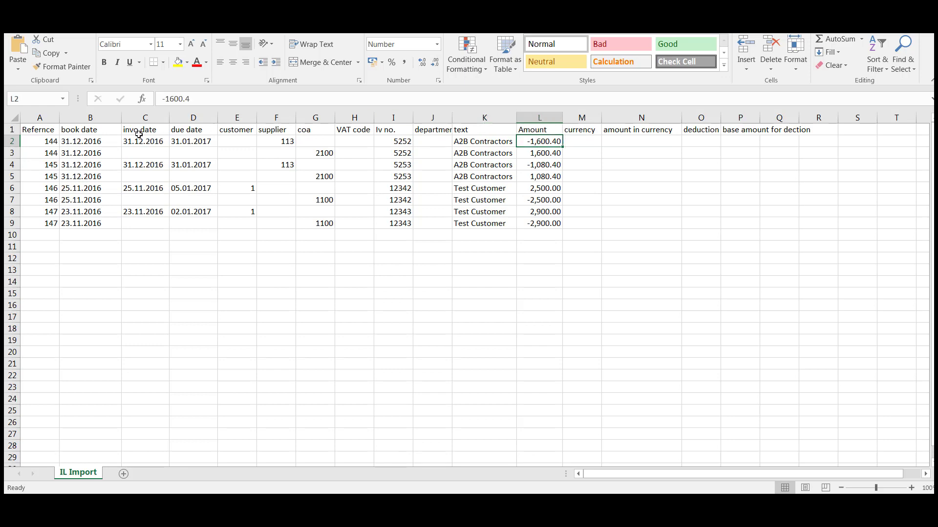
pyautogui.click(309, 152)
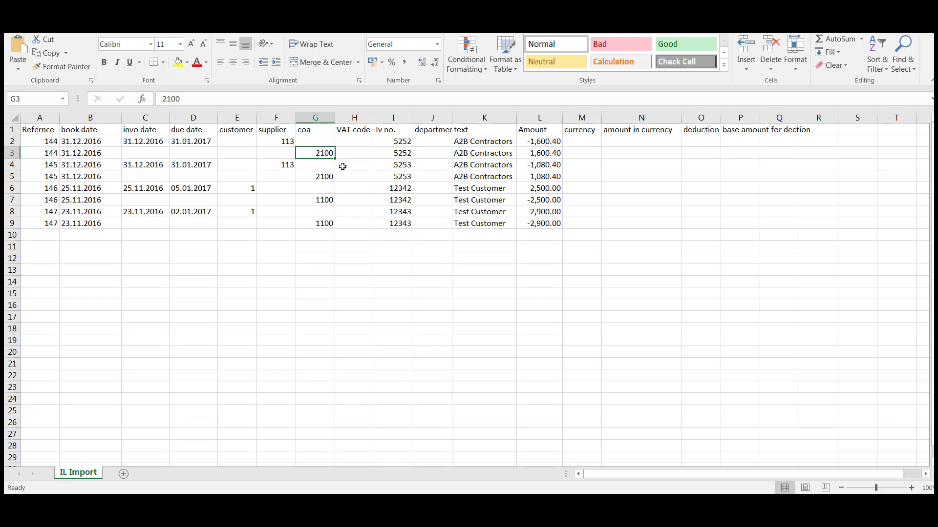
pyautogui.click(529, 142)
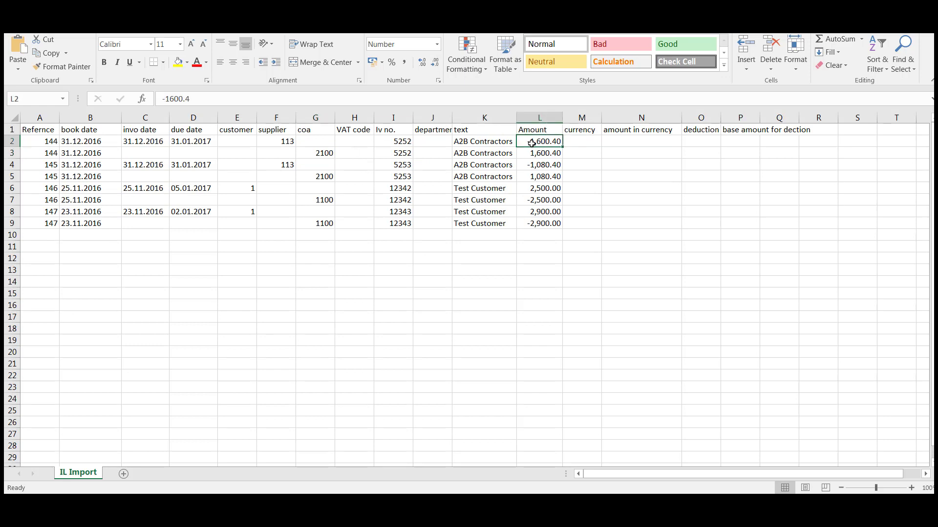
pyautogui.click(531, 154)
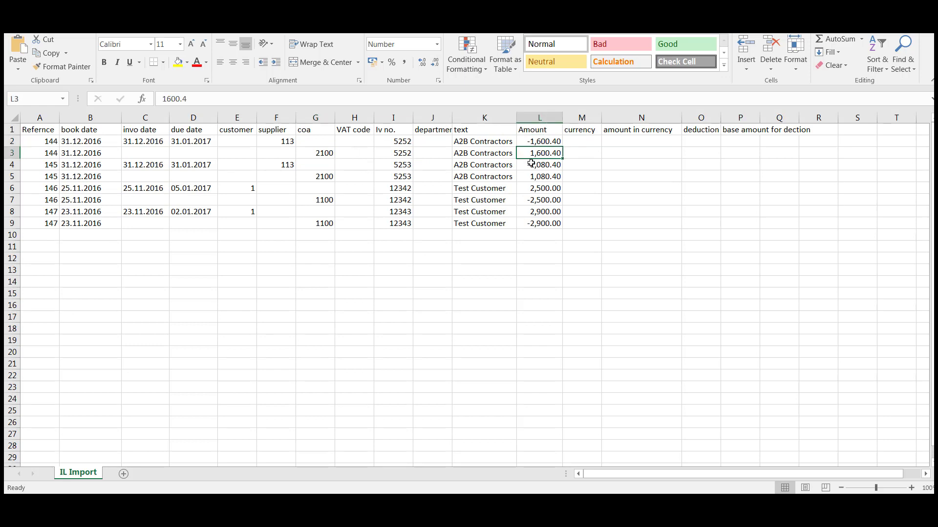
pyautogui.click(530, 163)
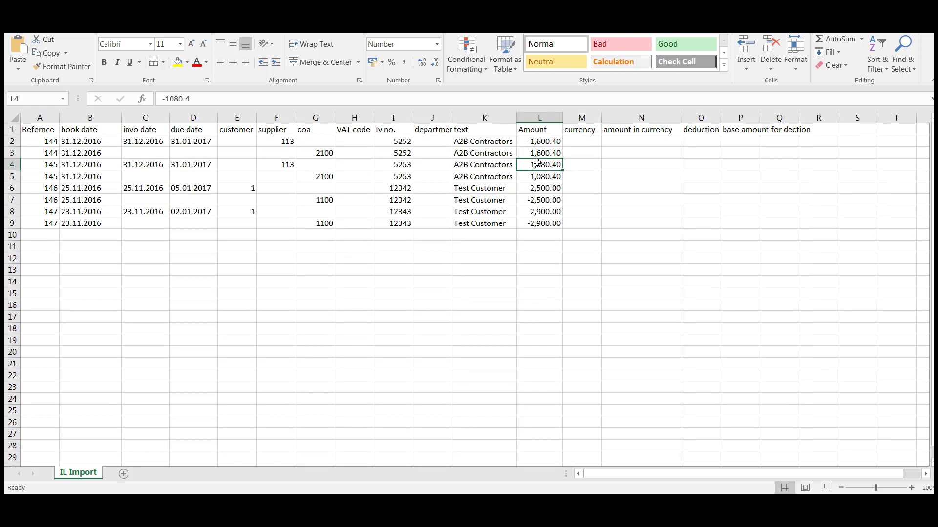
pyautogui.click(542, 175)
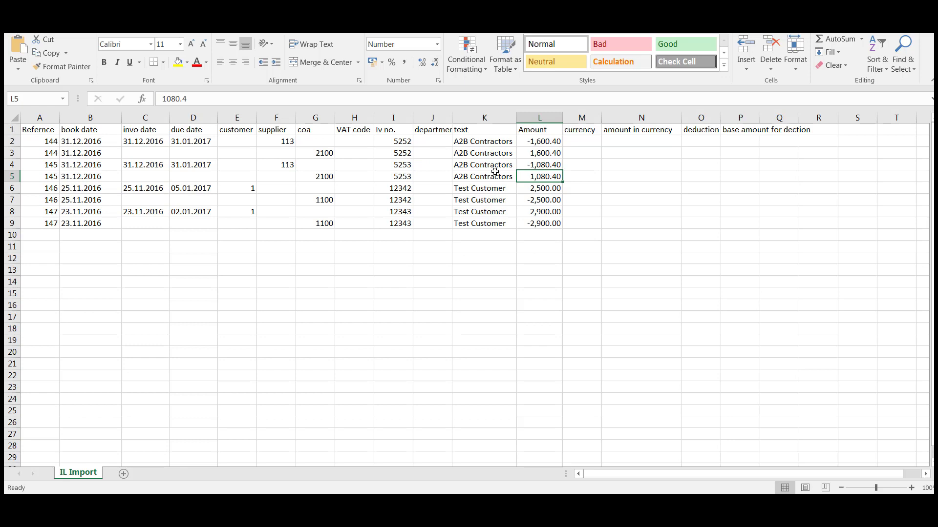
pyautogui.click(46, 188)
pyautogui.click(71, 191)
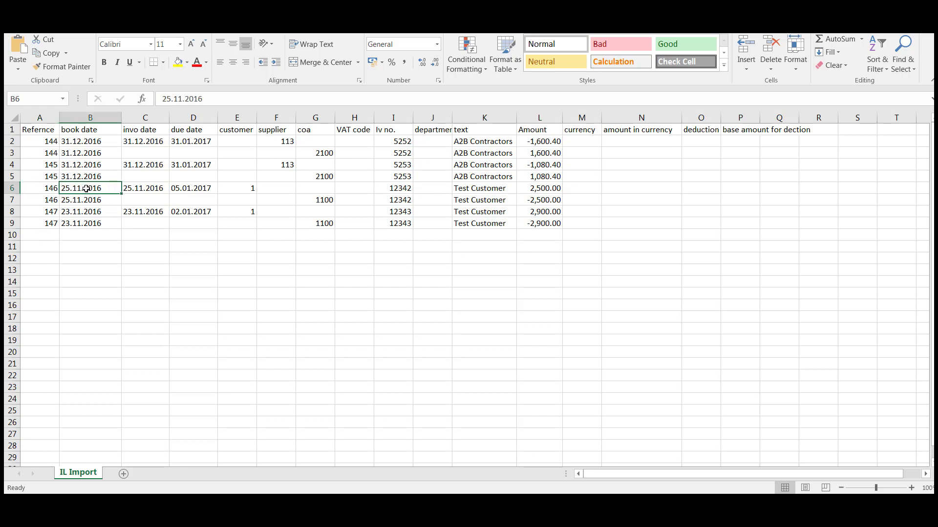
pyautogui.click(131, 188)
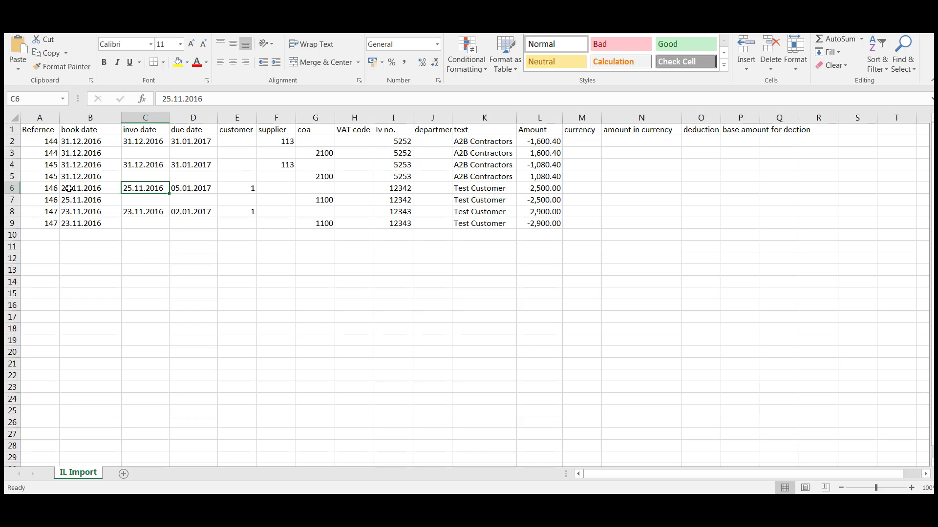
pyautogui.click(182, 188)
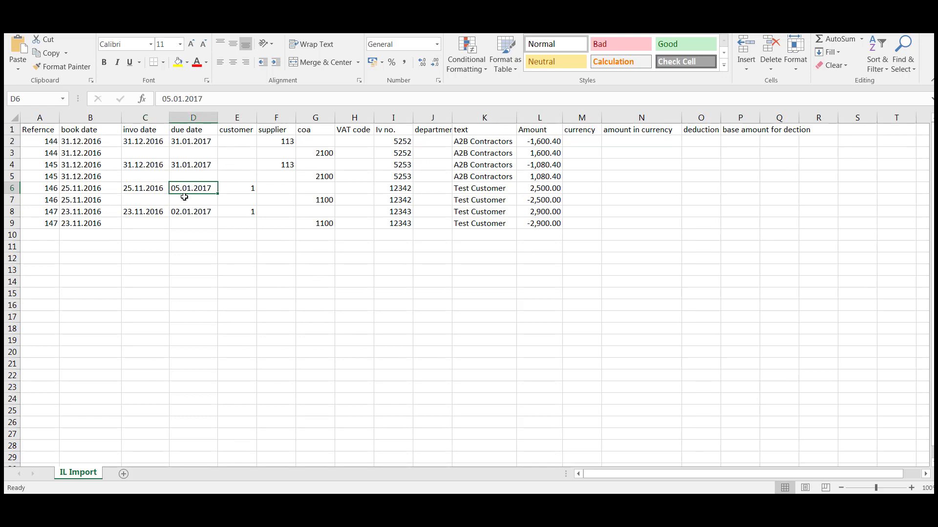
pyautogui.click(242, 189)
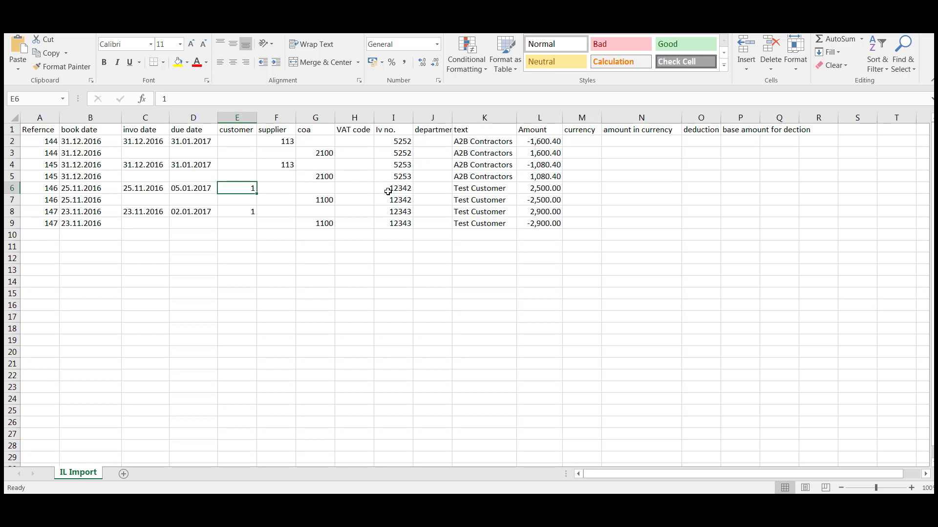
pyautogui.click(537, 188)
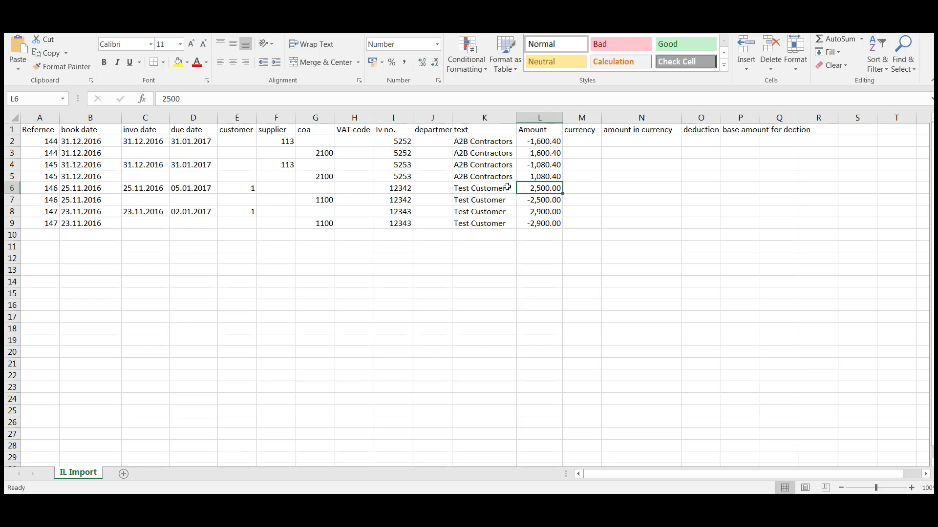
pyautogui.click(320, 201)
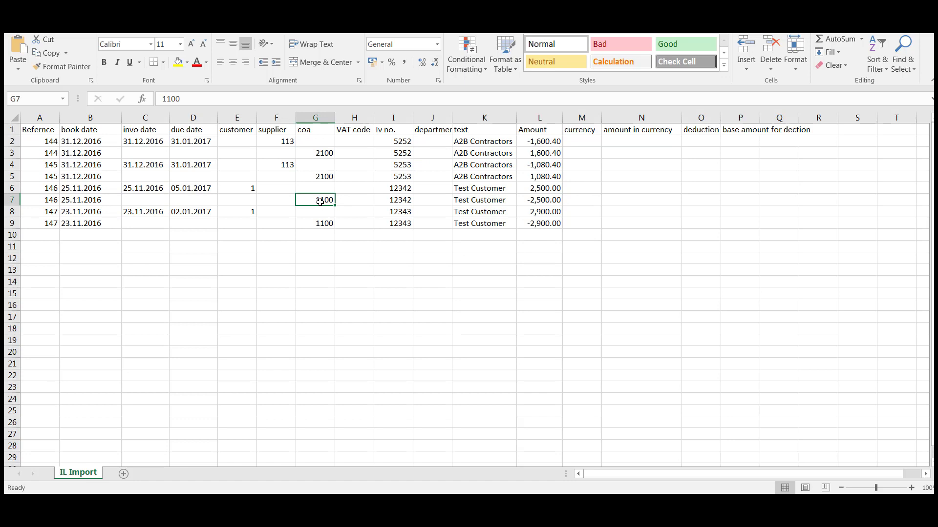
pyautogui.click(528, 202)
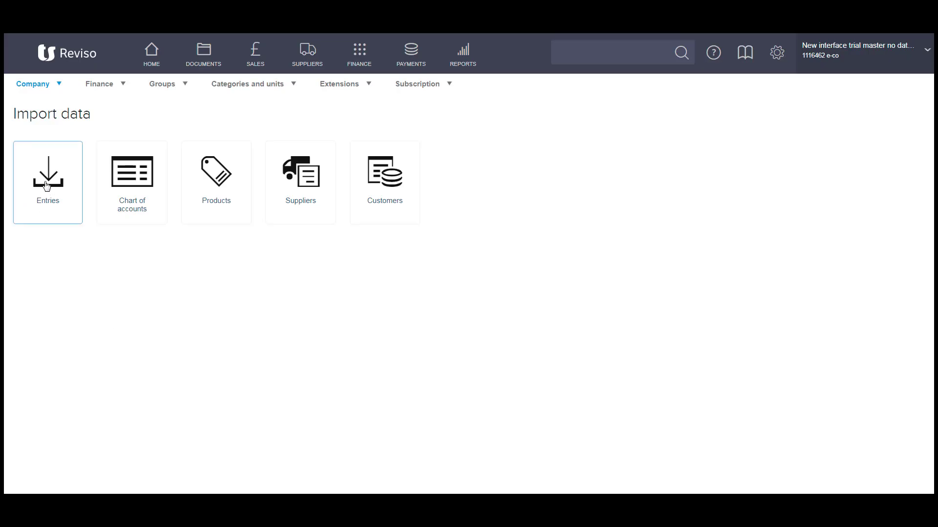
# Run the Entries CSV import with the 'IL Import' file, bringing in its 4 invoice entries.
pyautogui.click(46, 185)
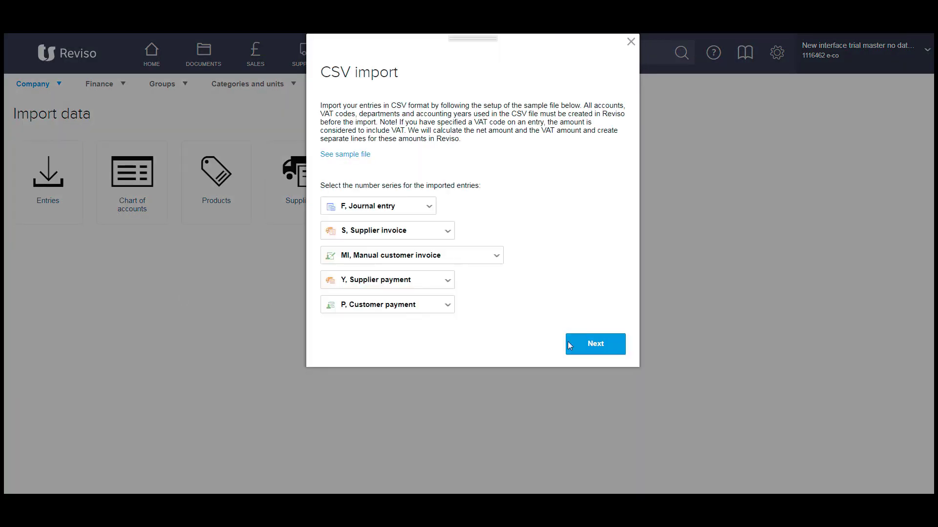
pyautogui.click(590, 349)
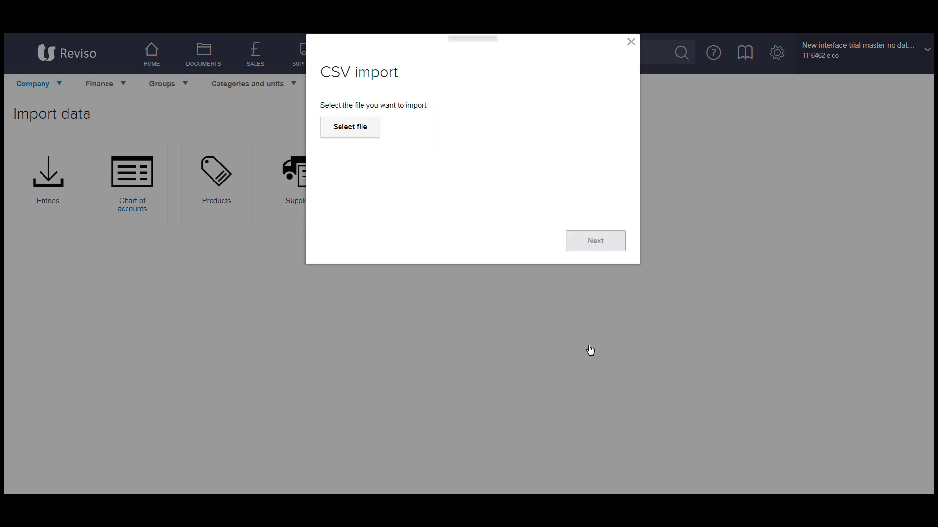
pyautogui.click(353, 133)
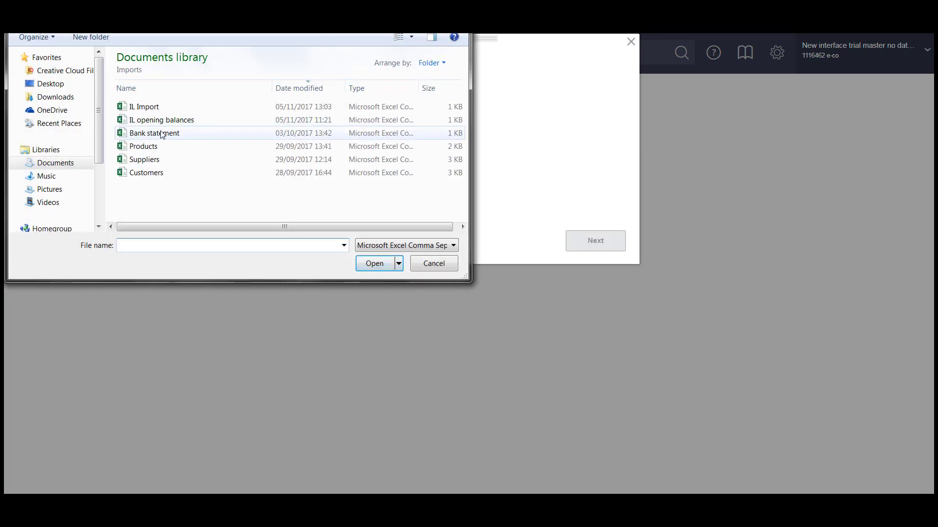
pyautogui.click(144, 108)
pyautogui.doubleClick(143, 108)
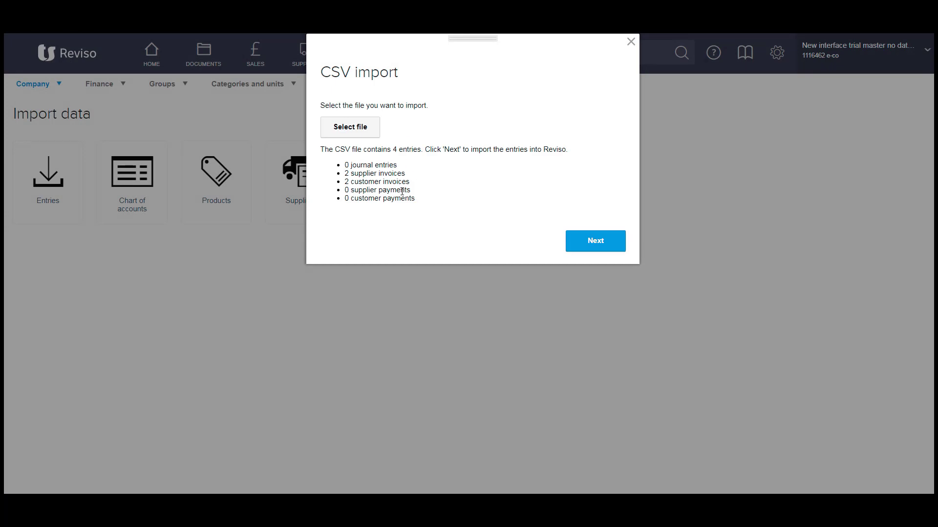
pyautogui.click(591, 246)
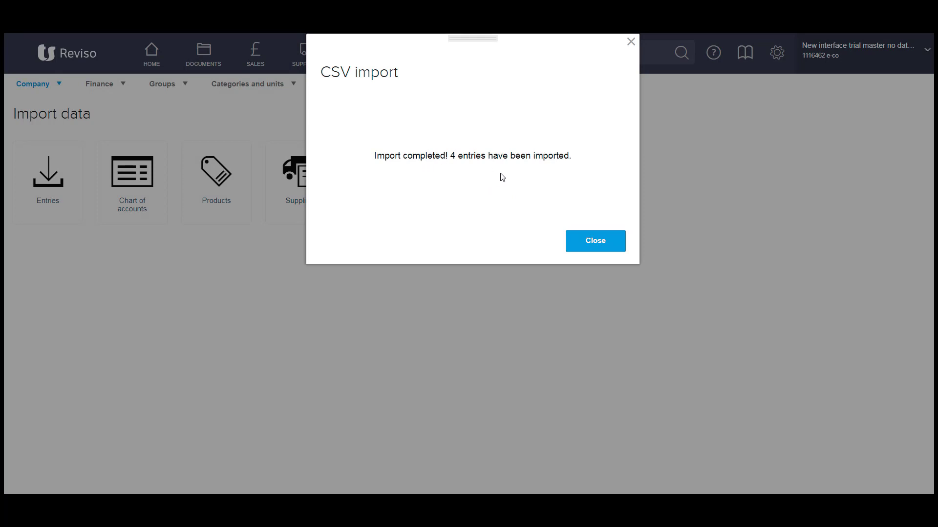
pyautogui.click(605, 247)
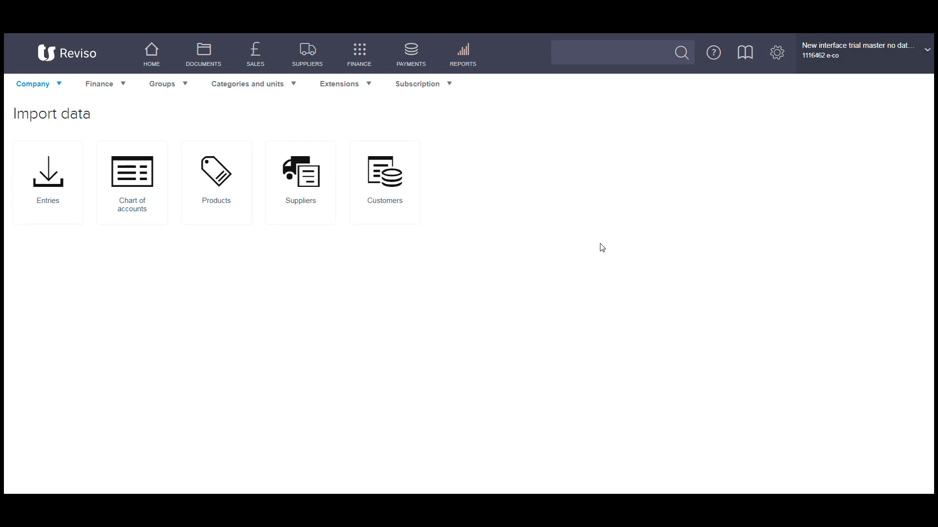
# Show the 2016 supplier invoices list to confirm S1 and S2.
pyautogui.click(313, 60)
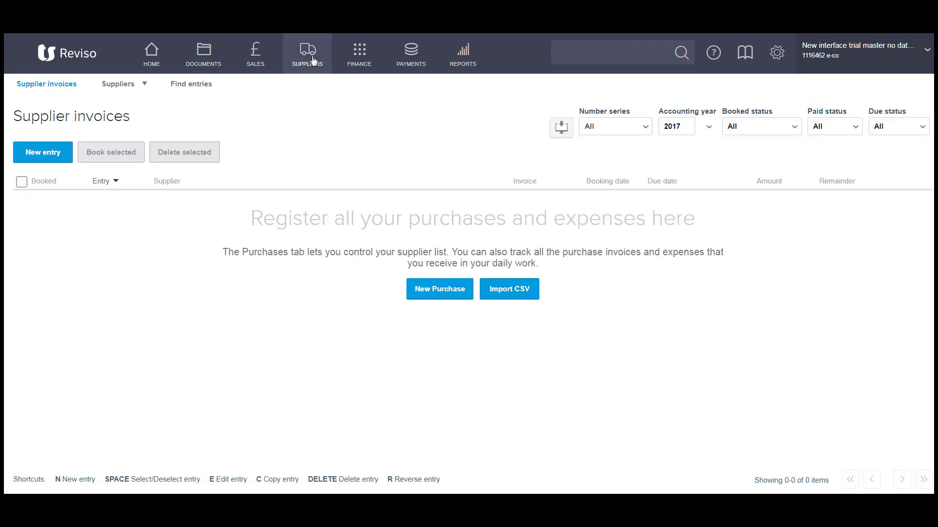
pyautogui.click(696, 133)
pyautogui.click(680, 142)
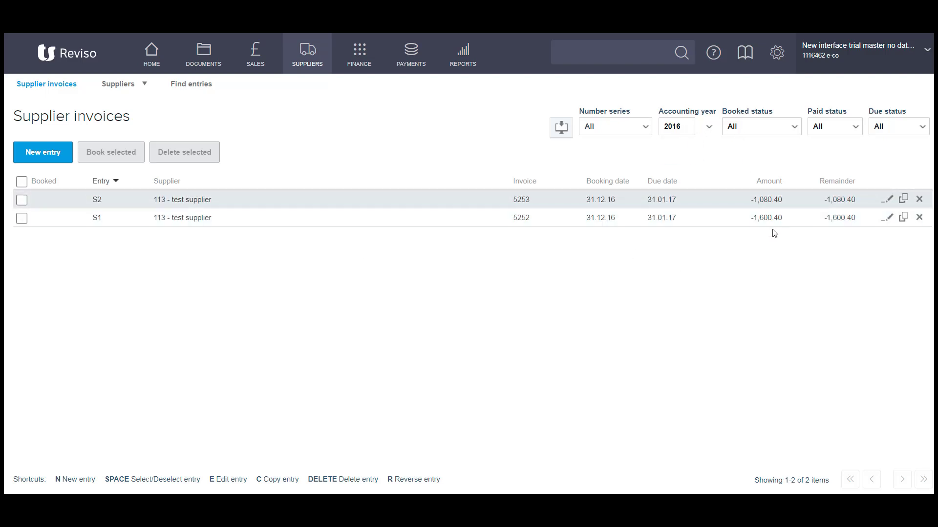
# Show the 2016 Manual invoices list with MI1 (2,500.00) and MI2 (2,900.00).
pyautogui.click(259, 62)
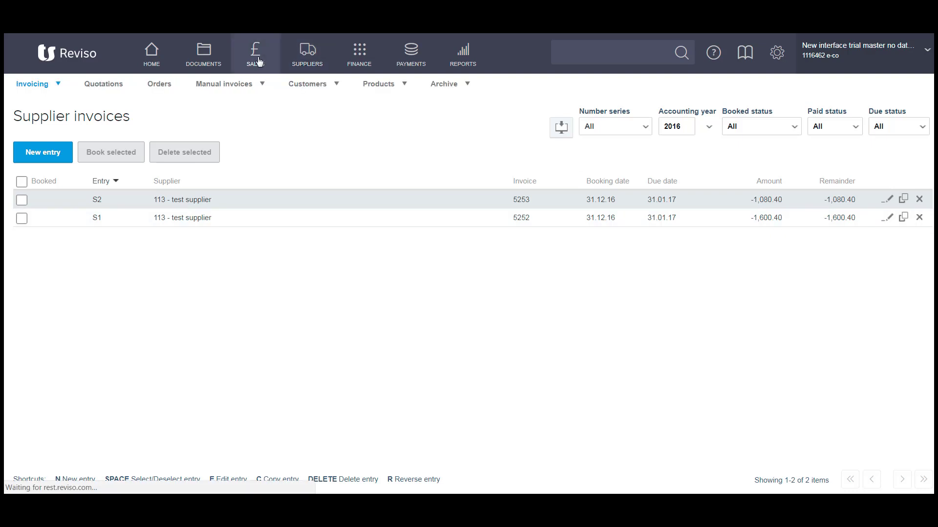
pyautogui.moveTo(230, 88)
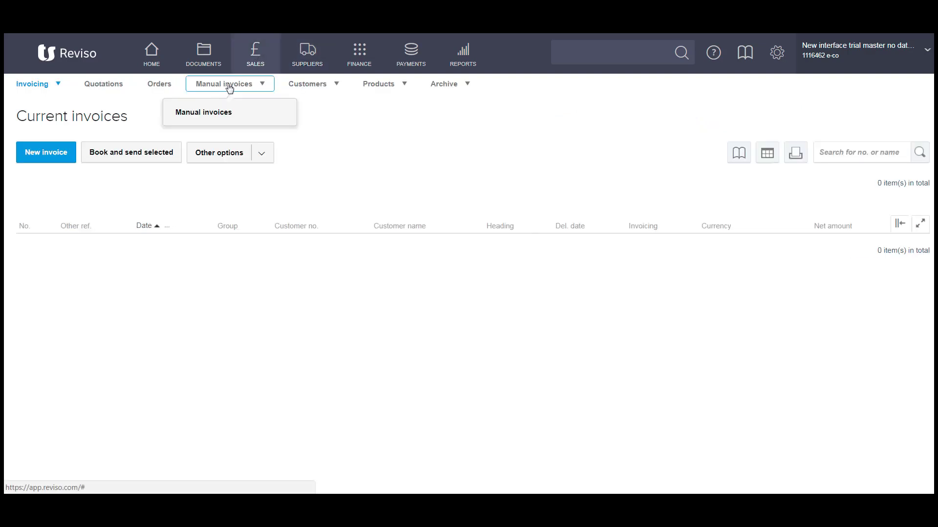
pyautogui.click(204, 116)
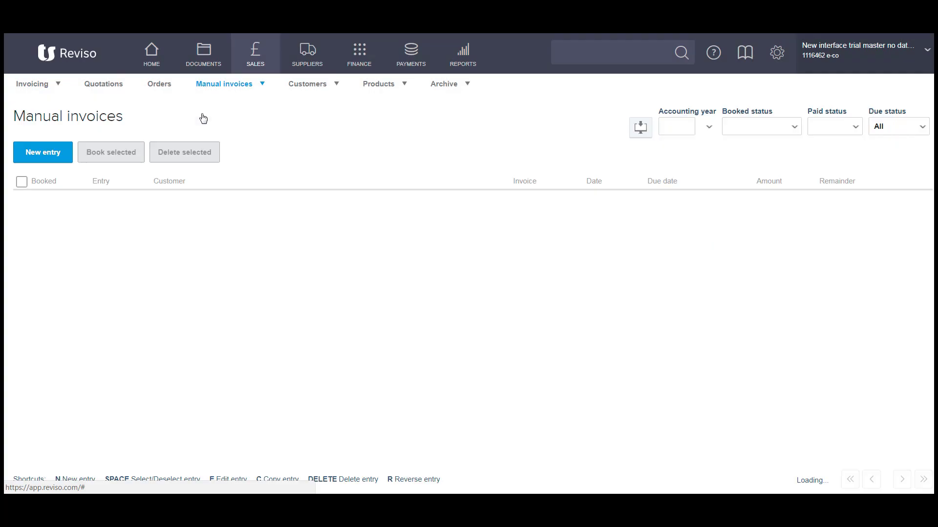
pyautogui.click(692, 130)
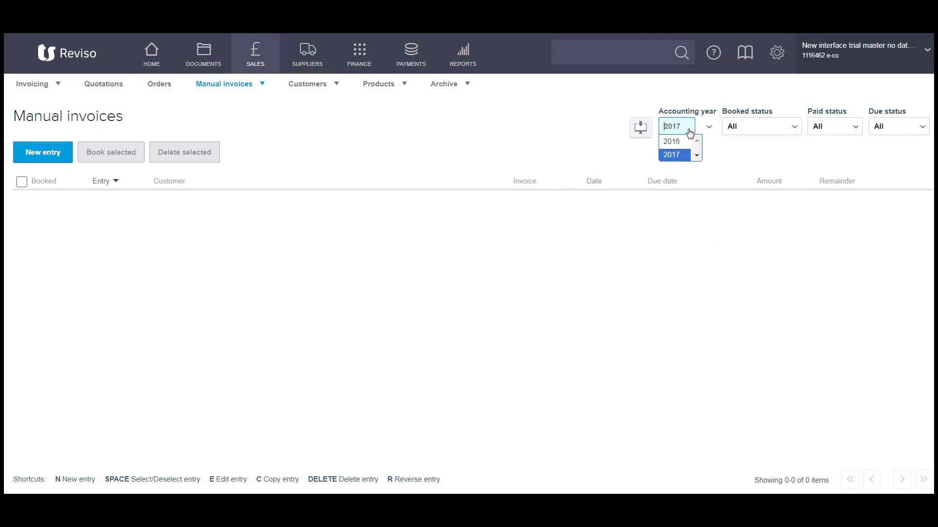
pyautogui.click(672, 142)
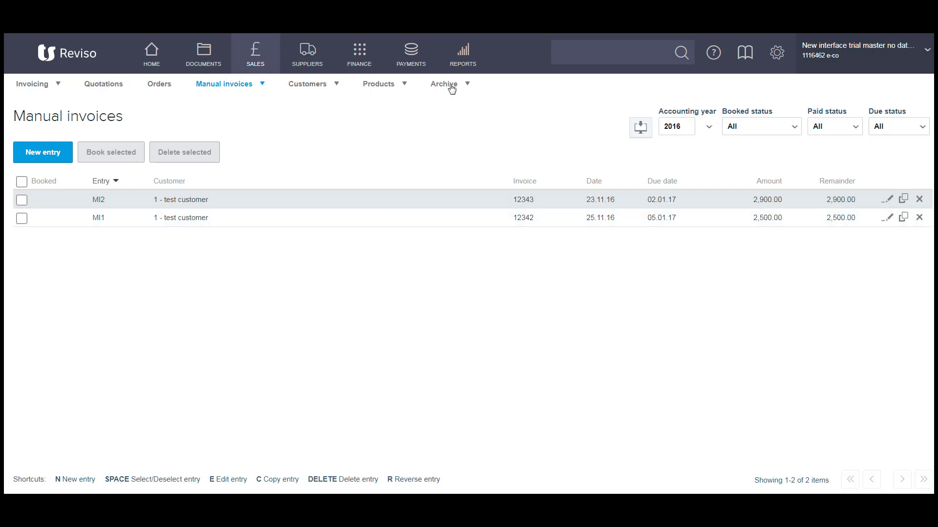
# Run the Trial balance (A) report for 01.01.16–31.12.16, totalling 24,480.80 debit and credit.
pyautogui.click(472, 62)
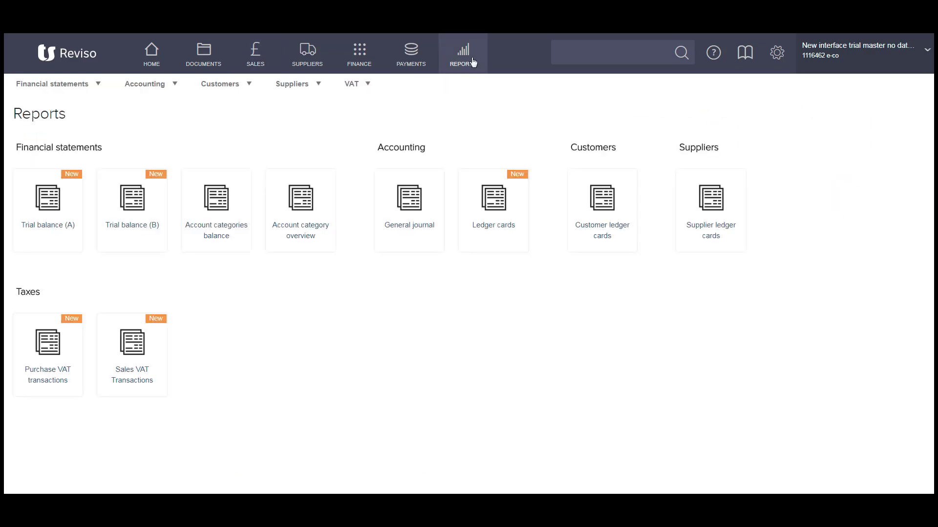
pyautogui.click(53, 87)
pyautogui.click(36, 173)
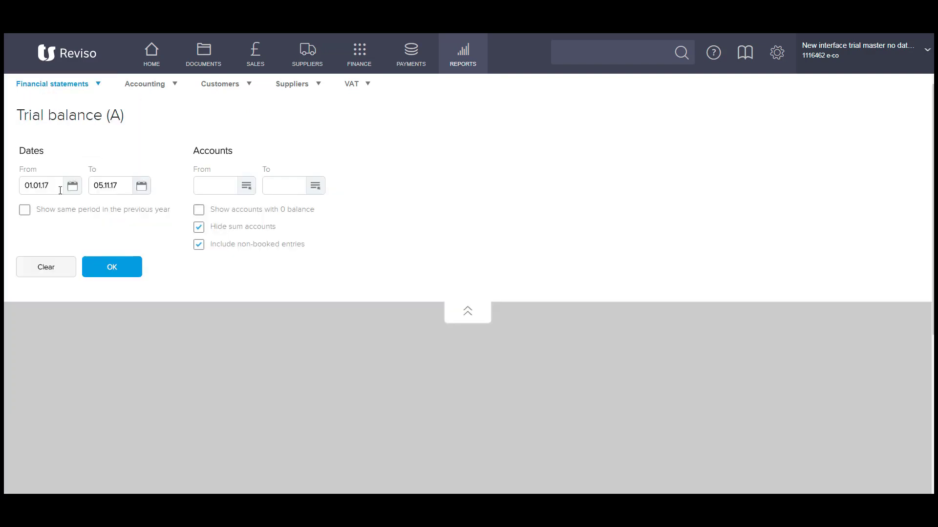
pyautogui.moveTo(60, 186); pyautogui.dragTo(5, 192)
pyautogui.write('01.01.16')
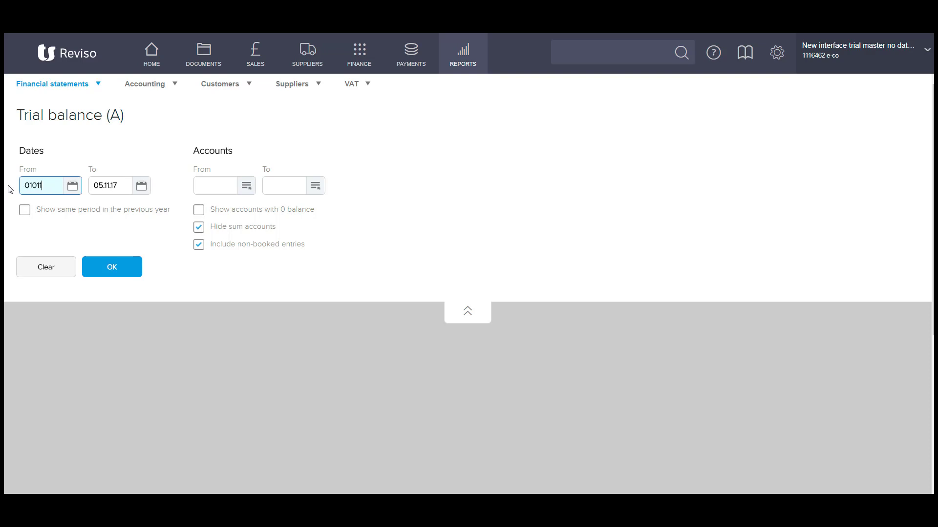
pyautogui.press('Tab')
pyautogui.write('3112')
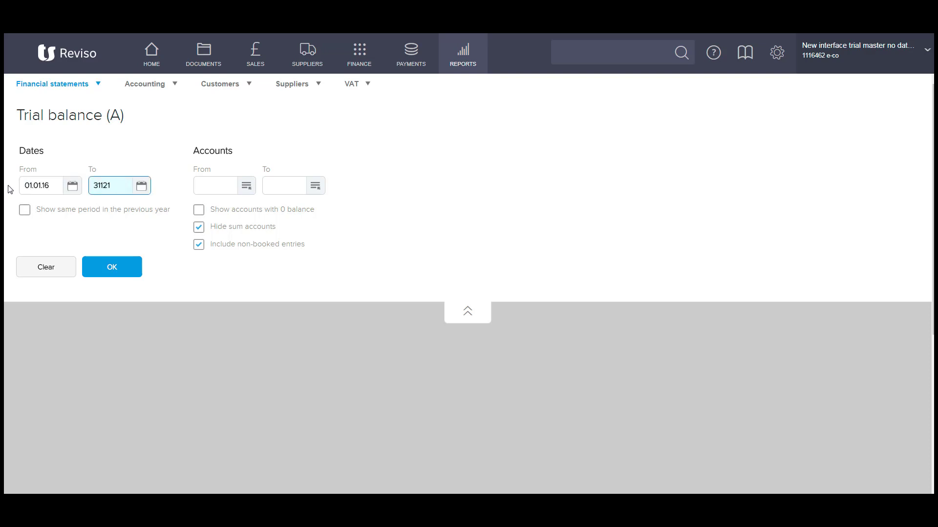
pyautogui.write('16')
pyautogui.press('Return')
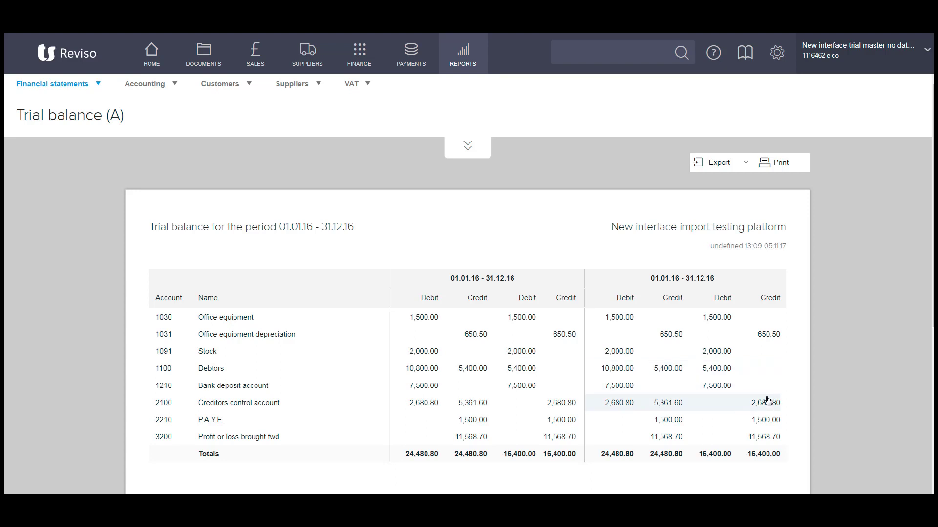
# Run the Aged creditors report as of 31.12.16 with invoice details shown.
pyautogui.click(291, 89)
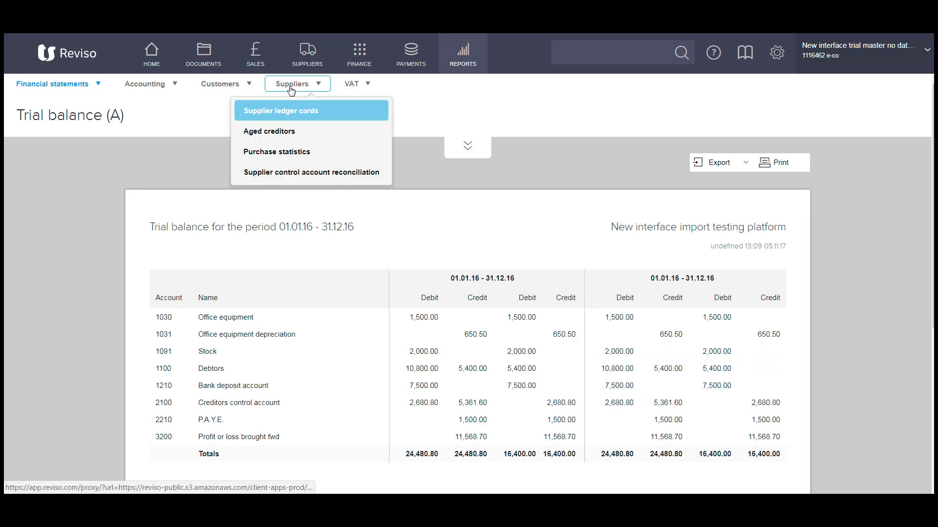
pyautogui.click(271, 134)
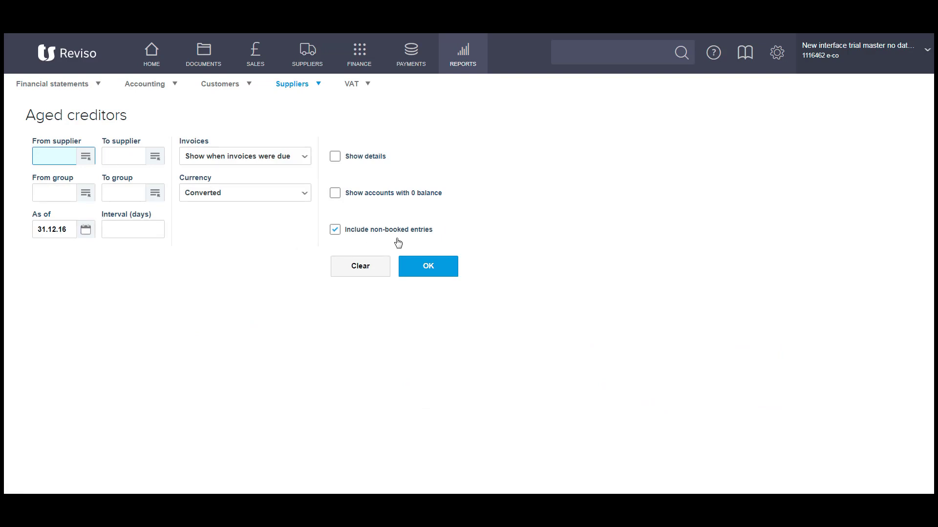
pyautogui.click(335, 155)
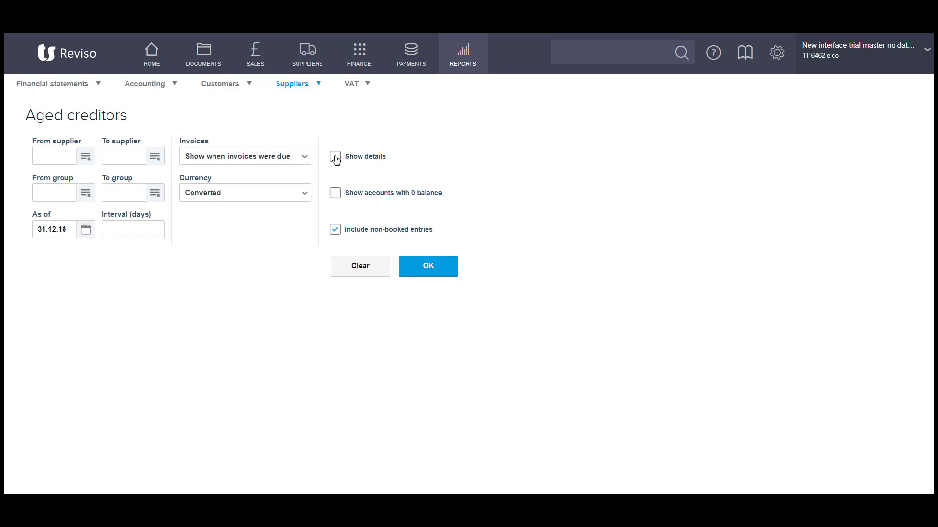
pyautogui.click(422, 272)
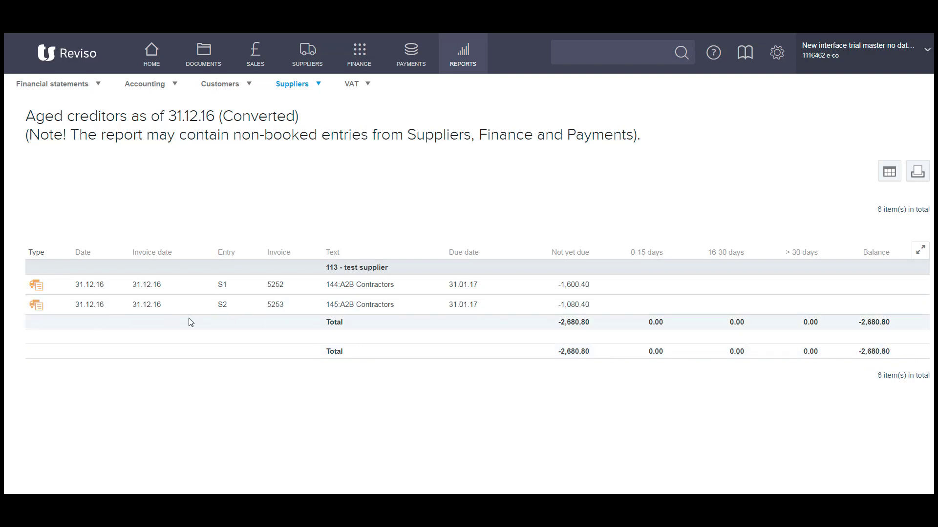
# Run the Aged debtors report with the as-of date changed to 31.12.16.
pyautogui.click(216, 88)
pyautogui.click(196, 133)
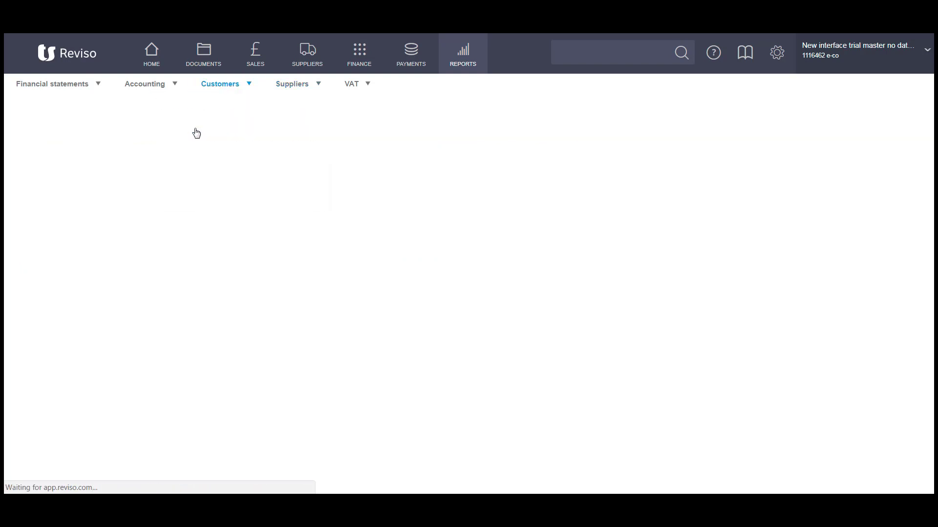
pyautogui.moveTo(79, 223); pyautogui.dragTo(7, 224)
pyautogui.write('311216')
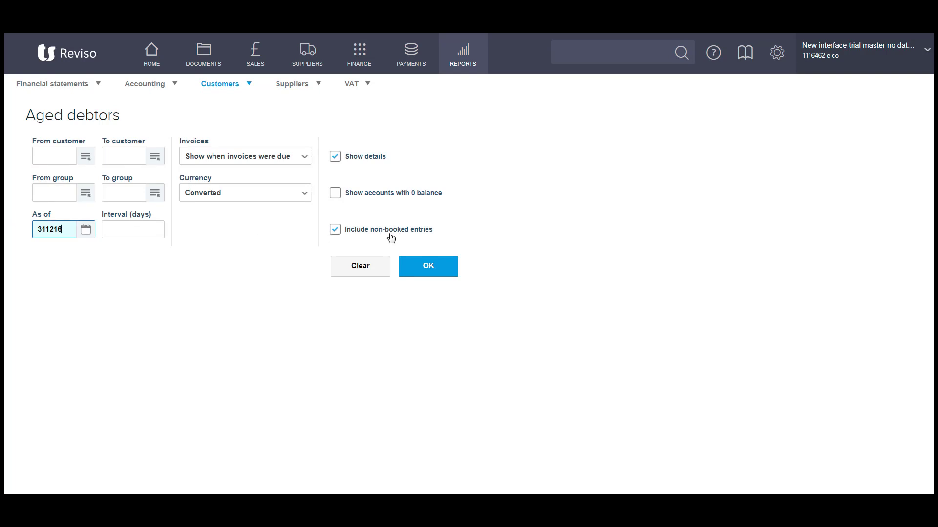
pyautogui.click(418, 269)
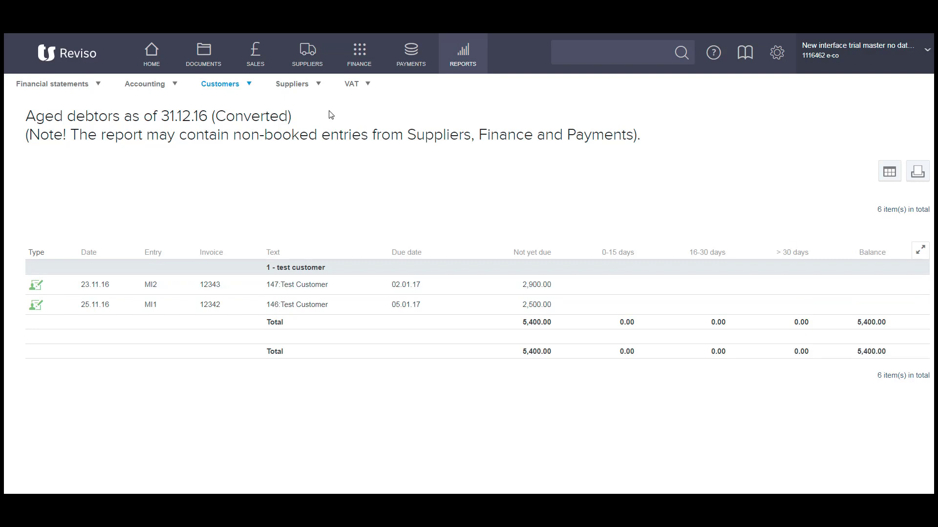
# Book the opening balances entry F1 in the Finance journal.
pyautogui.click(353, 64)
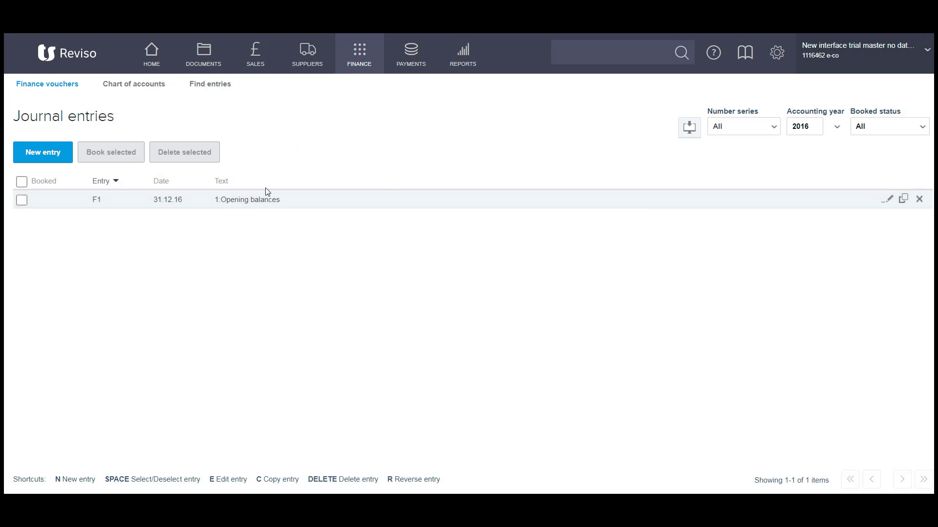
pyautogui.click(21, 200)
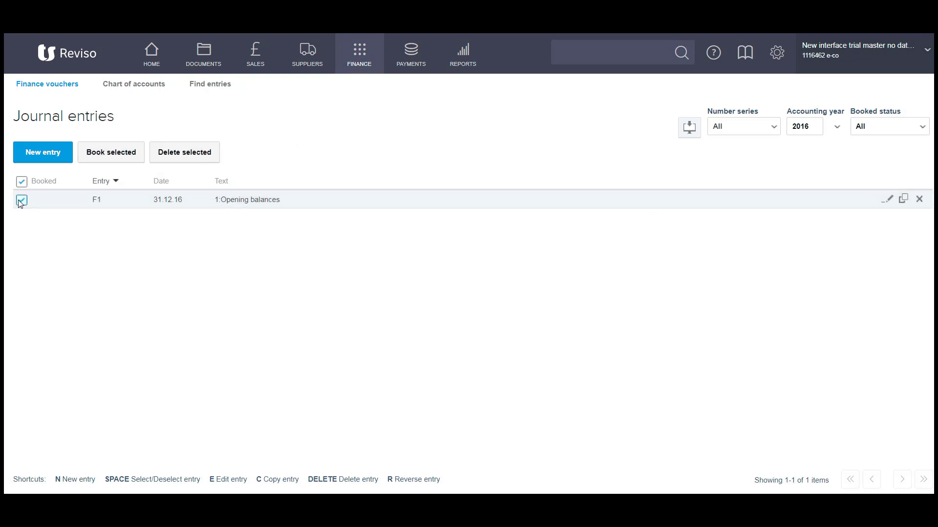
pyautogui.click(103, 151)
pyautogui.click(499, 313)
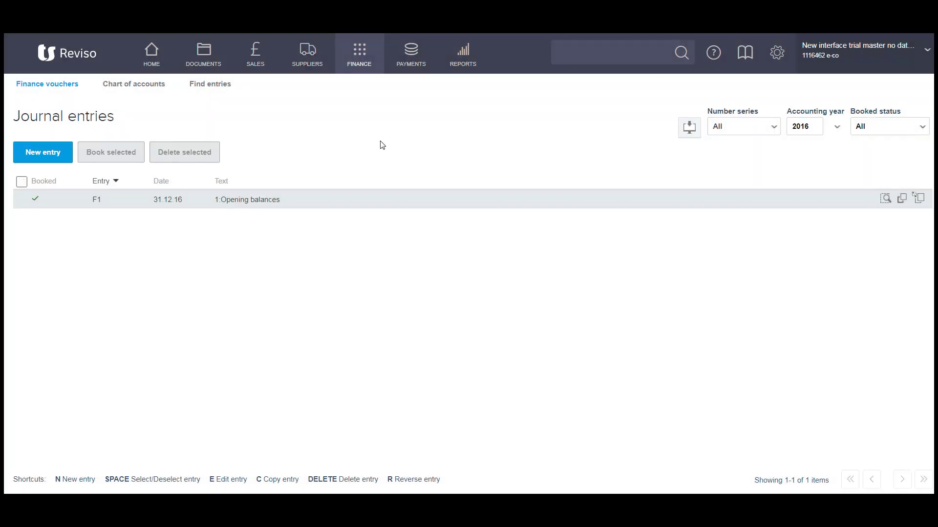
# Book both supplier invoices S1 and S2.
pyautogui.click(309, 67)
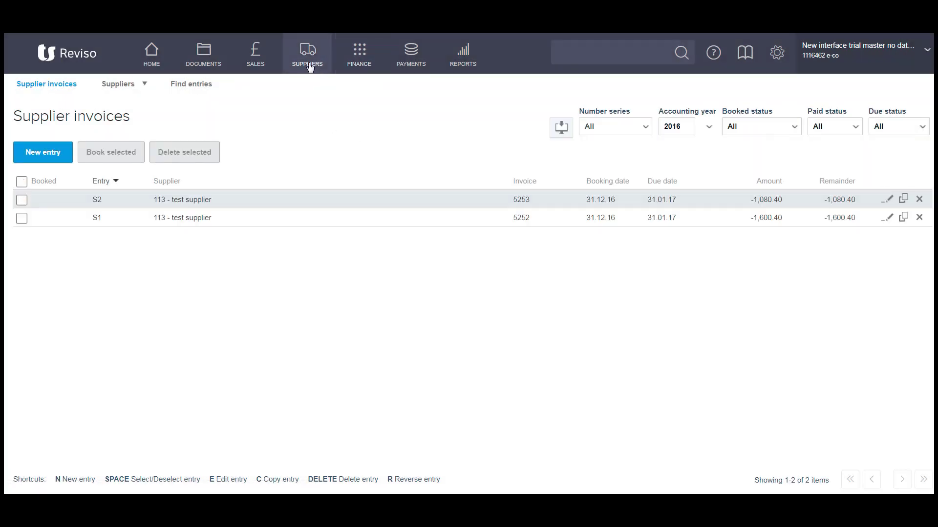
pyautogui.click(22, 182)
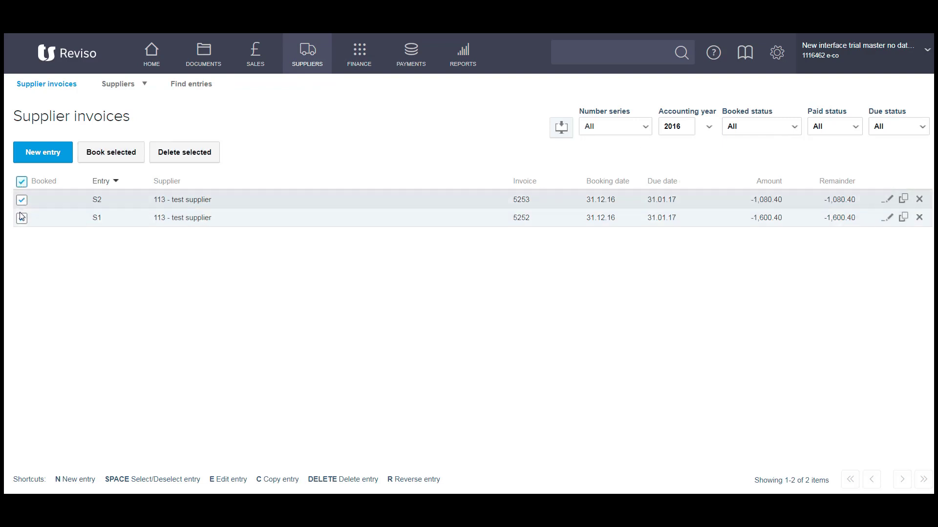
pyautogui.click(109, 153)
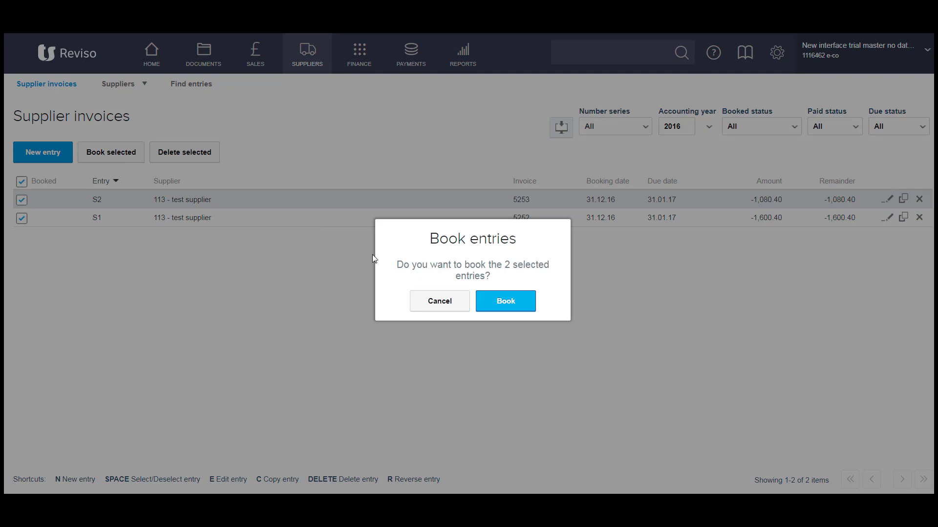
pyautogui.click(509, 307)
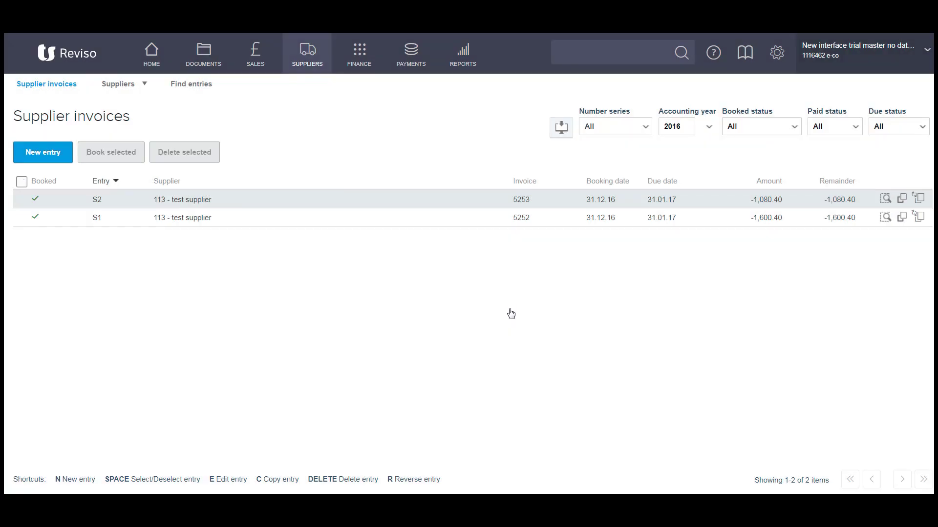
# Book both manual customer invoices MI1 and MI2 from Sales > Manual invoices.
pyautogui.click(255, 59)
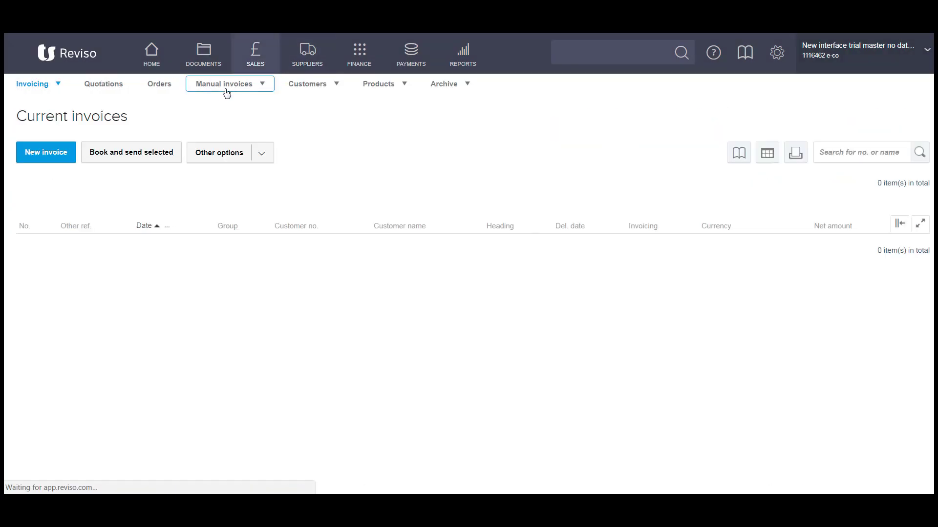
pyautogui.click(220, 111)
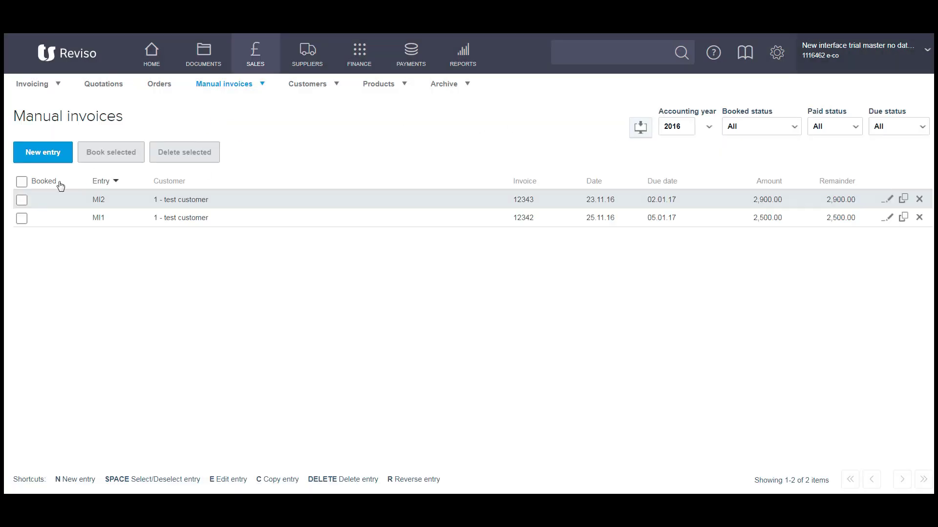
pyautogui.click(20, 182)
pyautogui.click(99, 159)
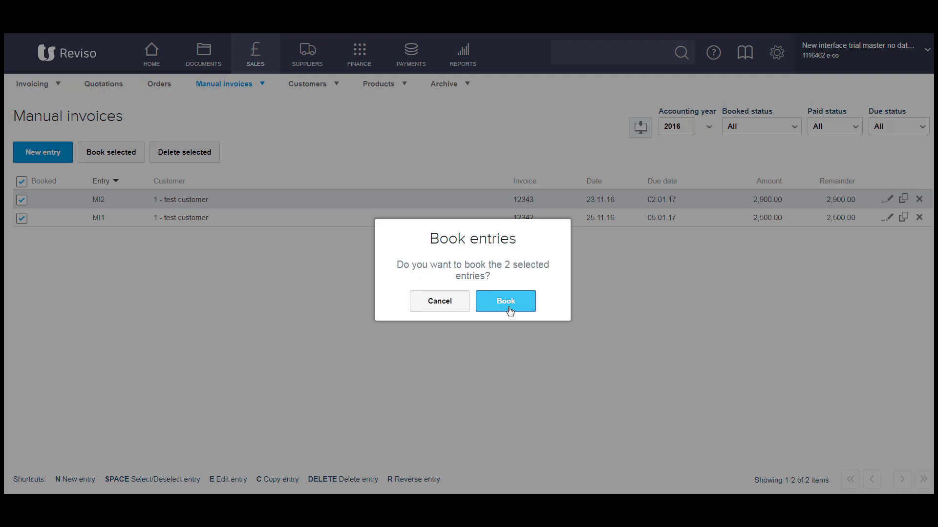
pyautogui.click(506, 302)
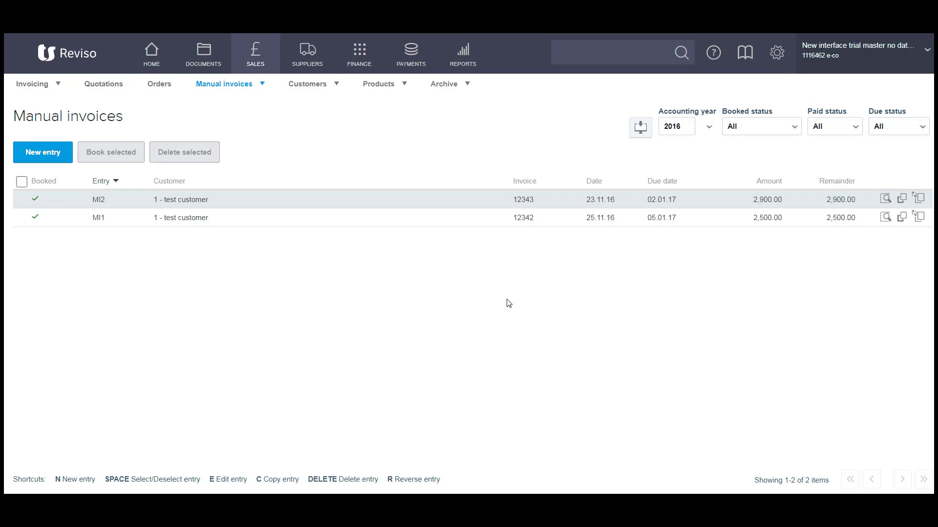
# Go to the Accounting years list in the Finance settings.
pyautogui.click(776, 53)
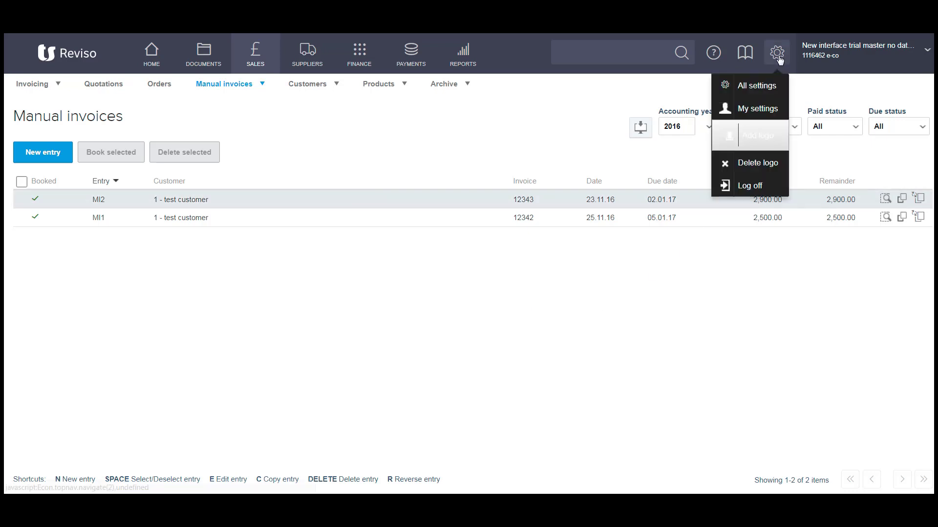
pyautogui.click(756, 92)
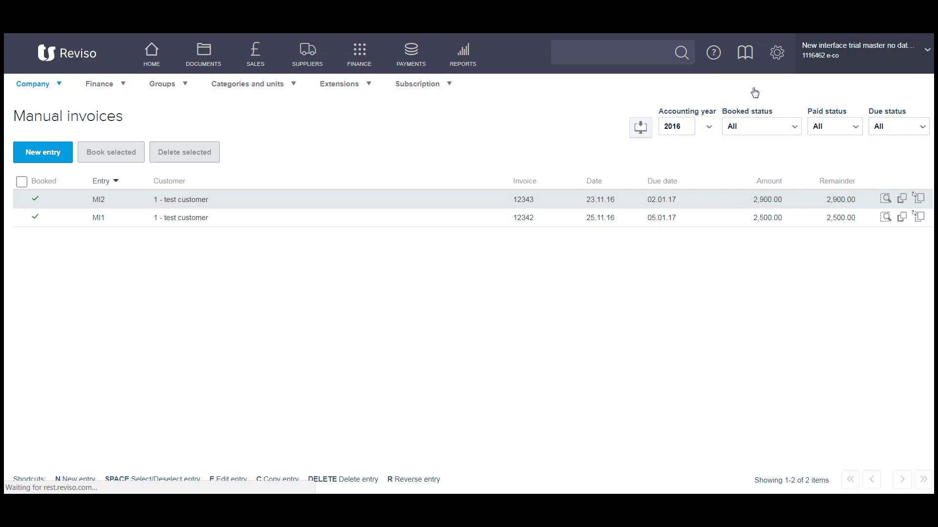
pyautogui.click(94, 89)
pyautogui.click(84, 194)
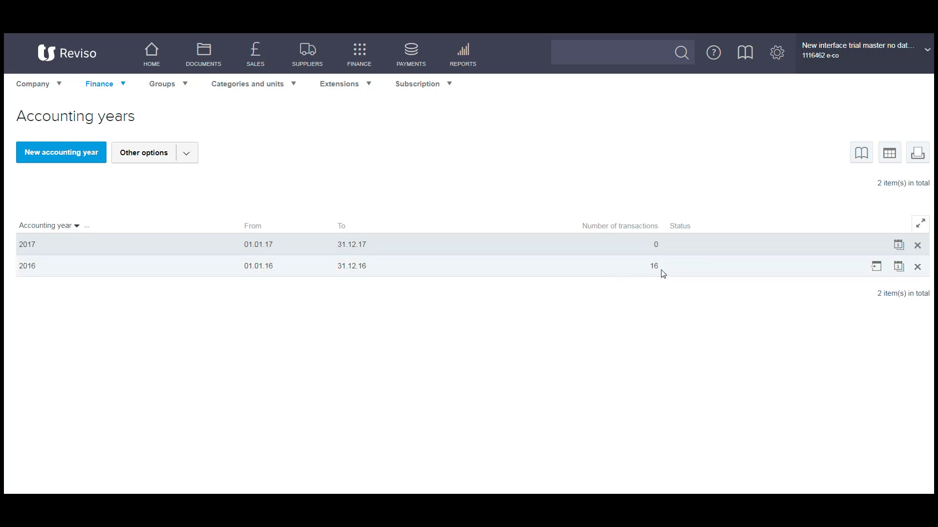
# Close the 2016 accounting year and review the new opening entries in its closing summary.
pyautogui.click(877, 269)
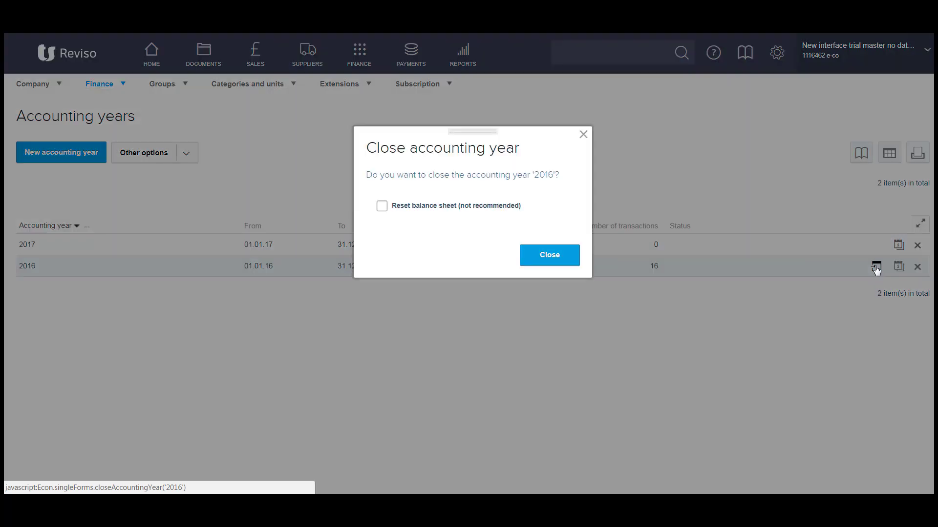
pyautogui.click(543, 260)
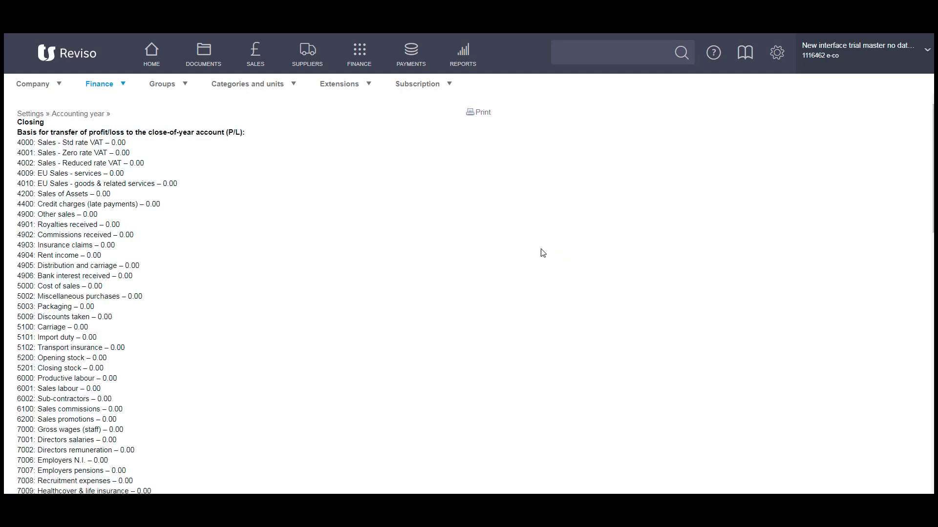
pyautogui.scroll(-8, 161, 167)
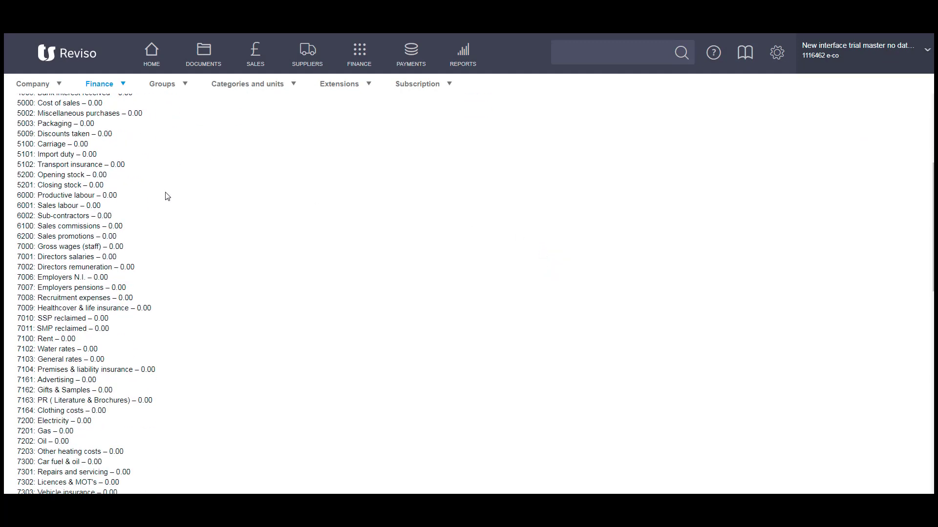
pyautogui.scroll(-7, 168, 199)
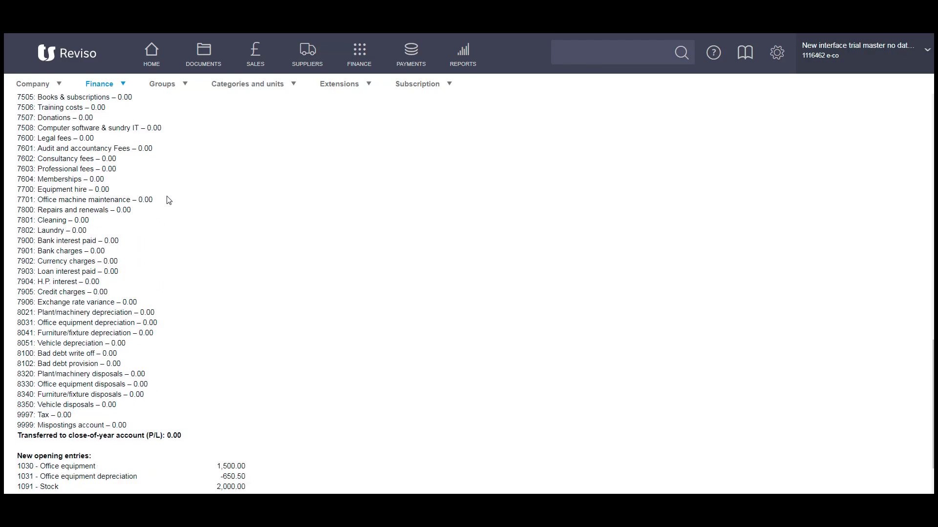
pyautogui.scroll(-1, 168, 200)
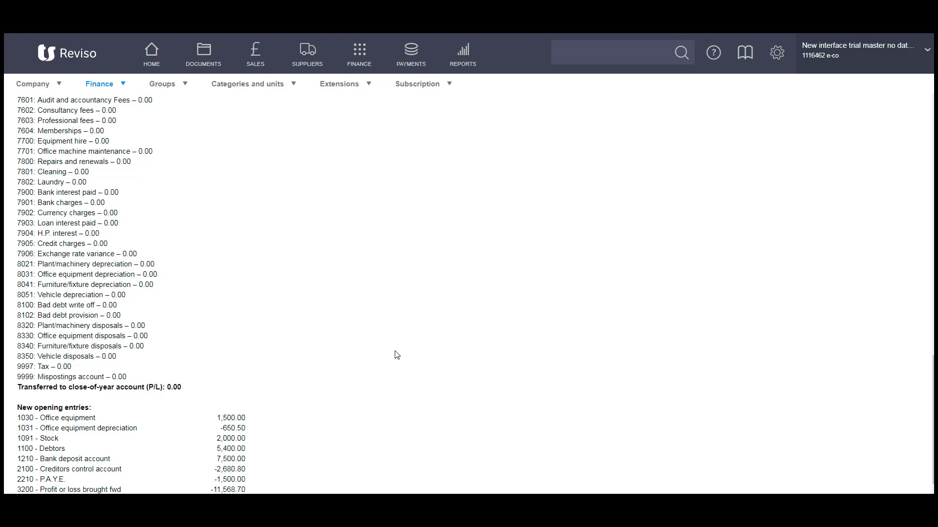
# Reopen Finance > Accounting years to check that 2016 is marked Closed.
pyautogui.click(93, 85)
pyautogui.click(92, 199)
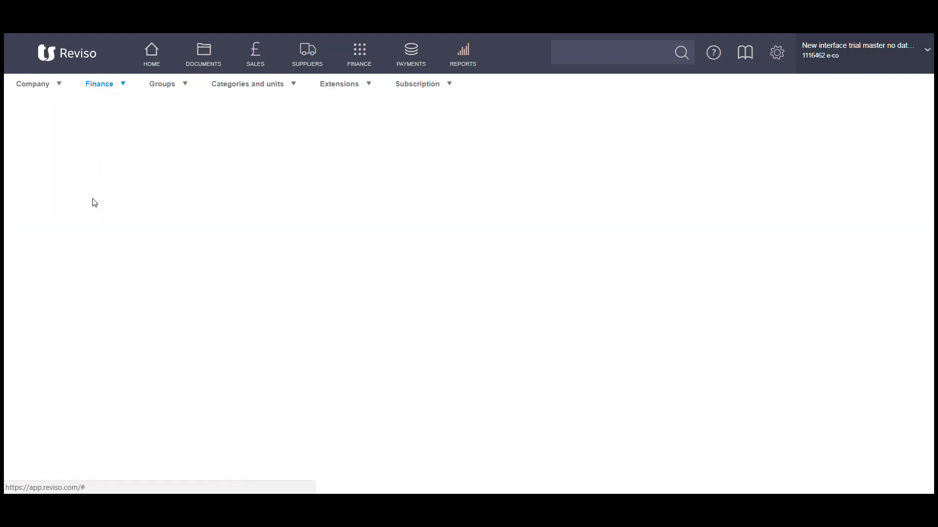